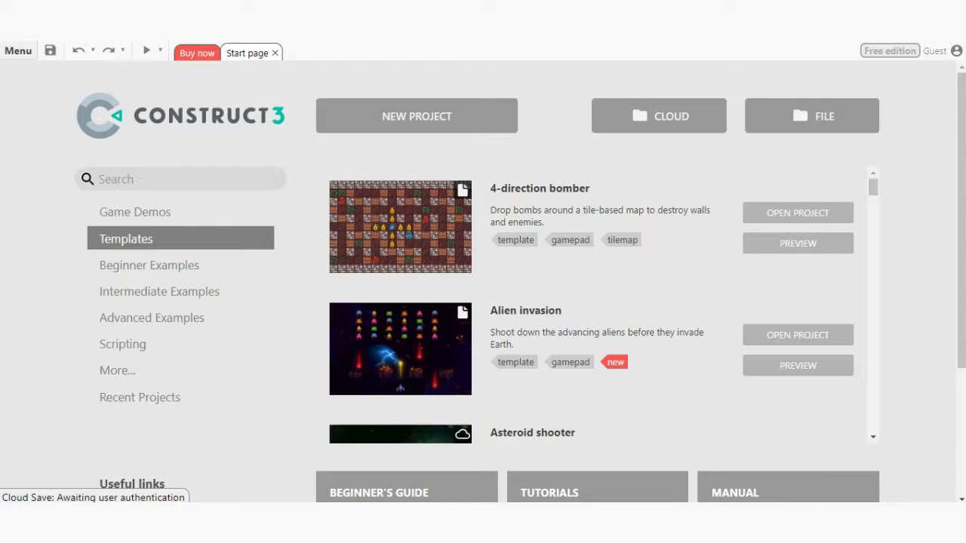
Open the account options and dismiss the access code prompt without entering a code
click(947, 55)
click(916, 193)
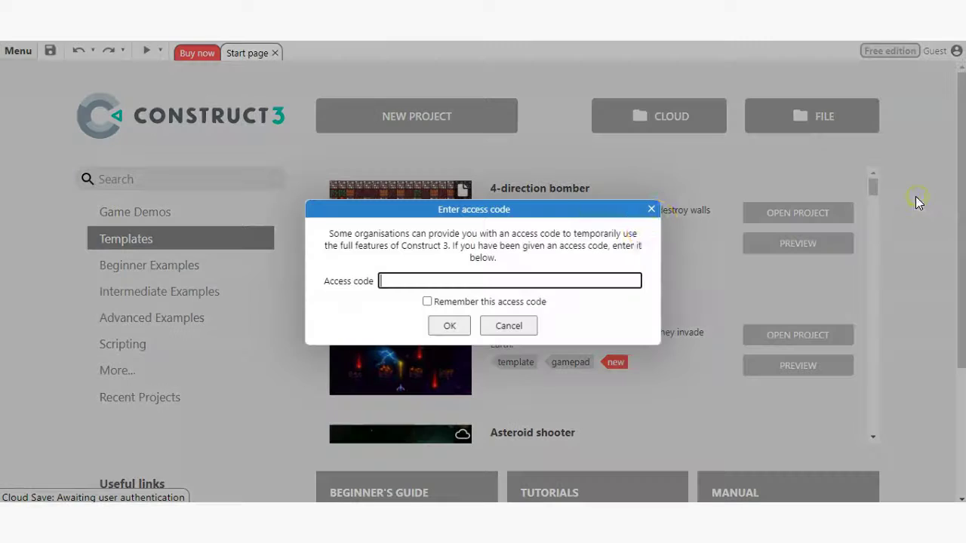
click(427, 301)
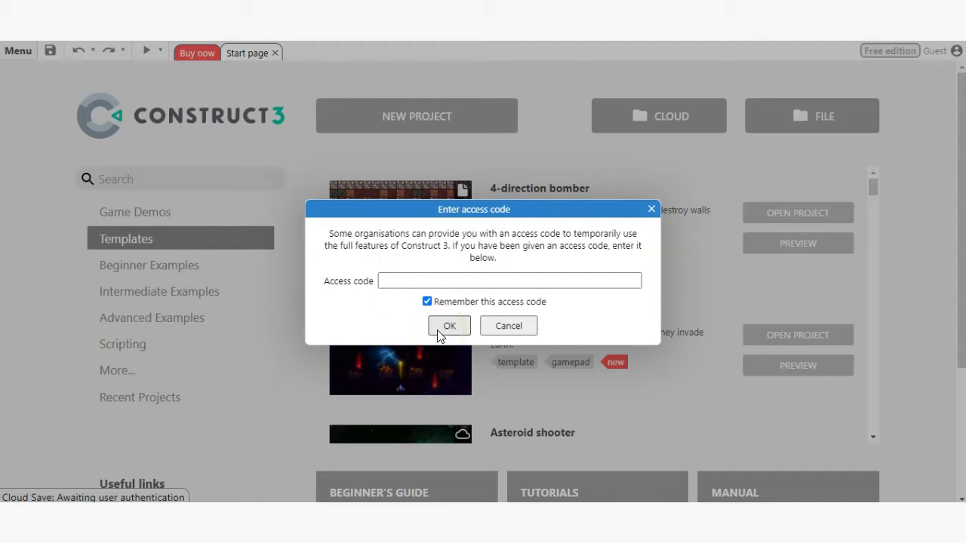
click(652, 211)
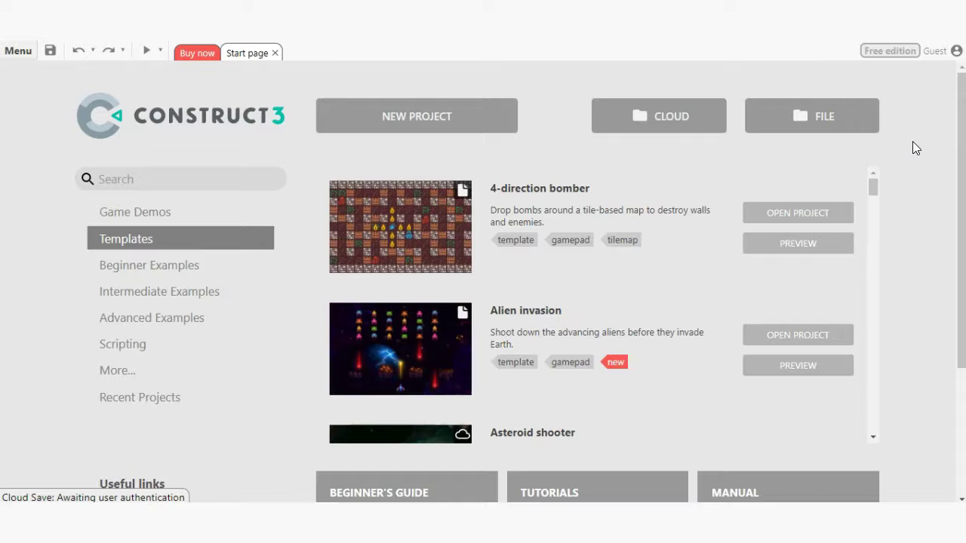
Log in by choosing the saved login details in the Username field and submitting
click(917, 61)
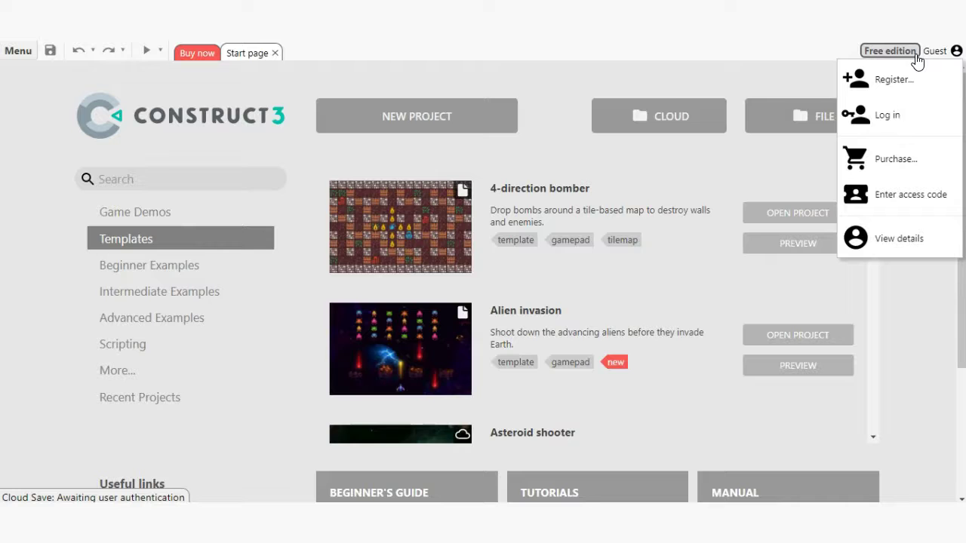
click(905, 114)
click(501, 245)
click(857, 119)
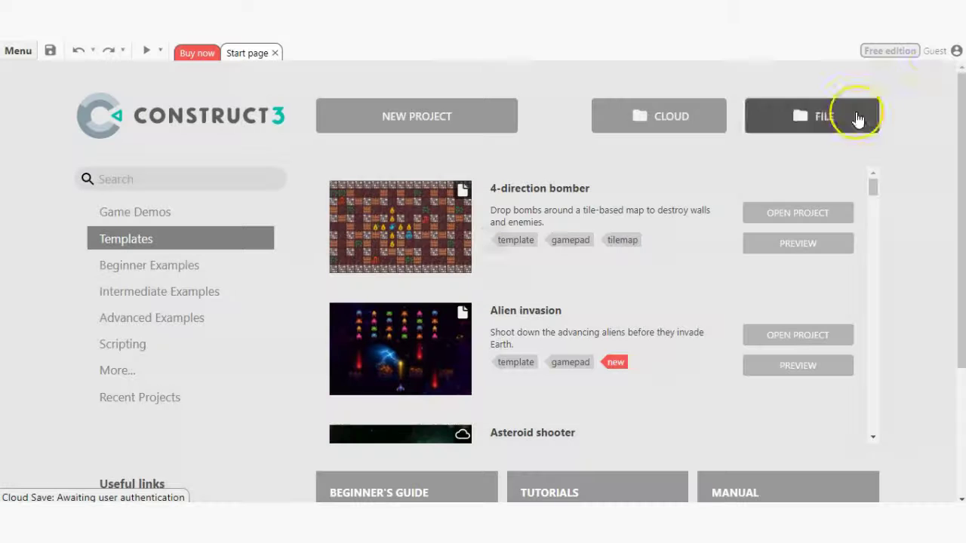
click(919, 60)
click(885, 110)
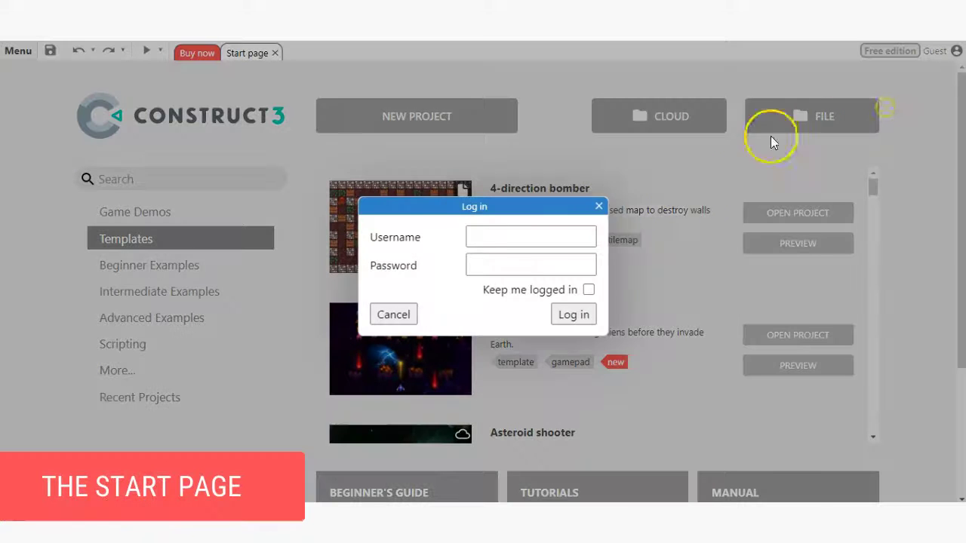
click(504, 240)
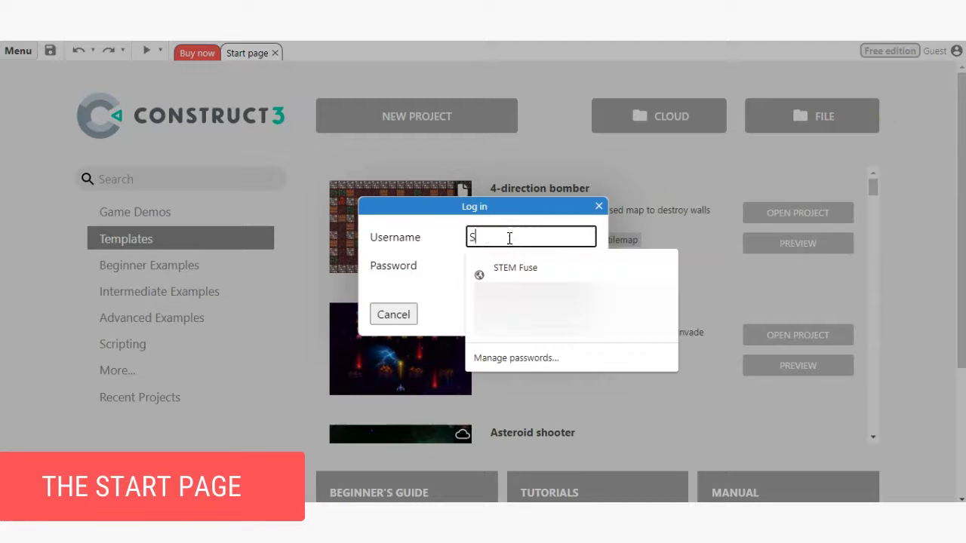
text(STE)
click(505, 264)
click(573, 314)
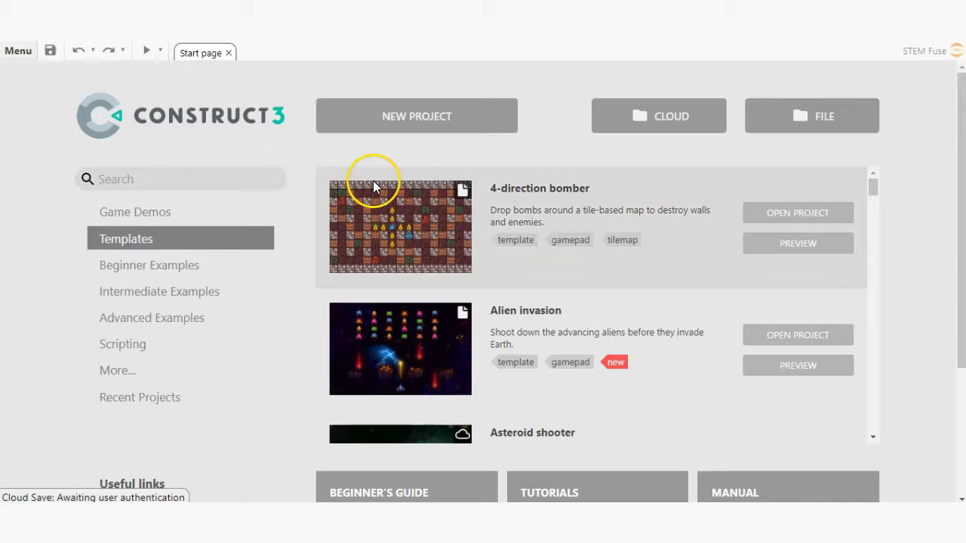
Search the Templates list for 'golf' so only the Golf template remains
scroll(528, 243, down, 2)
scroll(523, 234, down, 8)
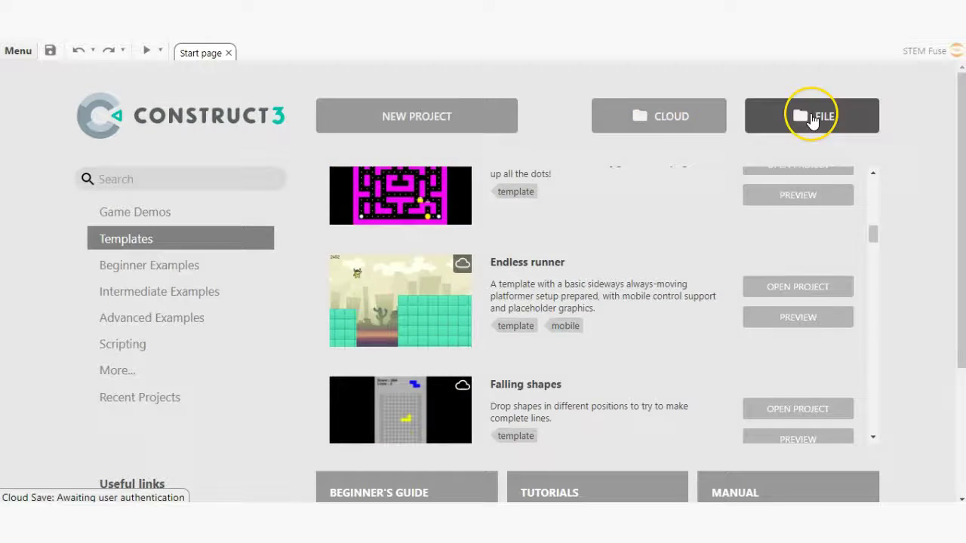
scroll(497, 250, up, 10)
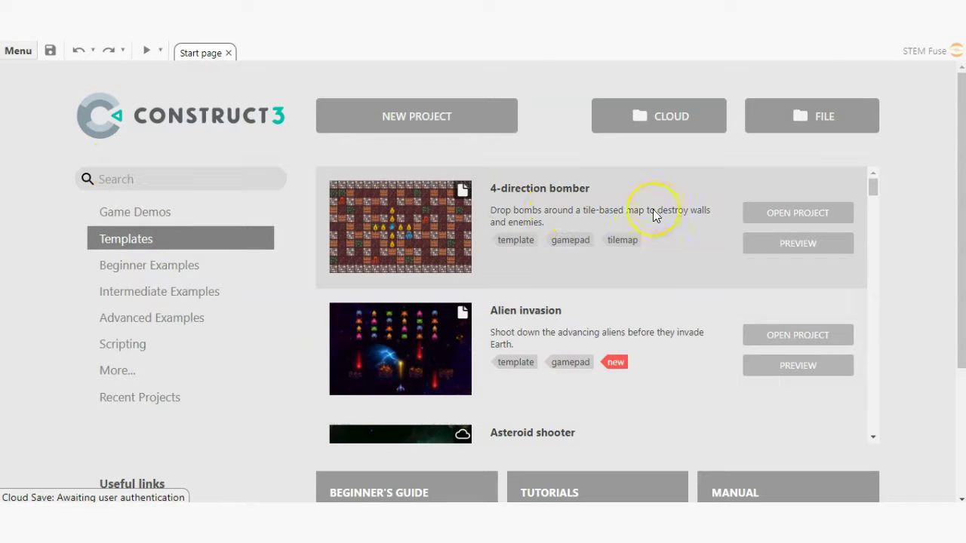
scroll(659, 202, down, 2)
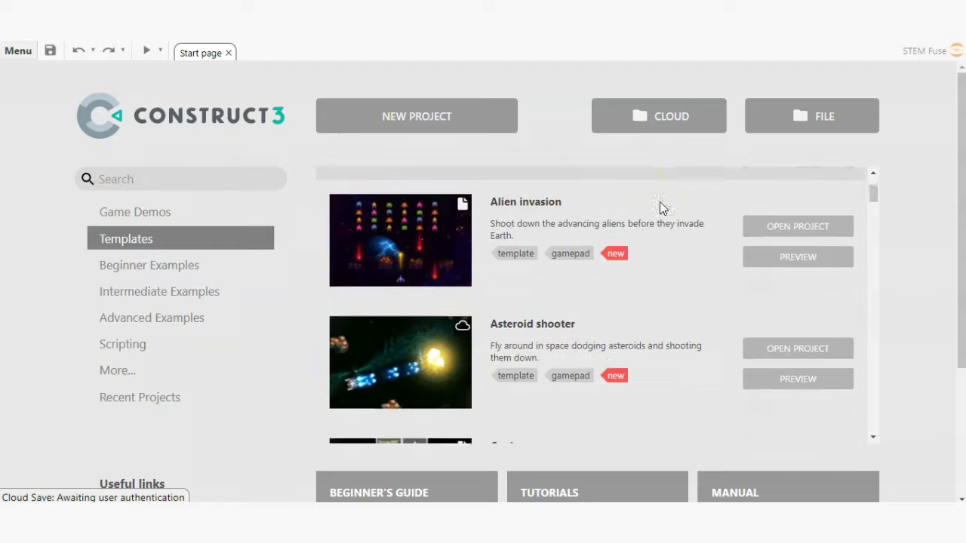
scroll(660, 208, up, 2)
click(177, 173)
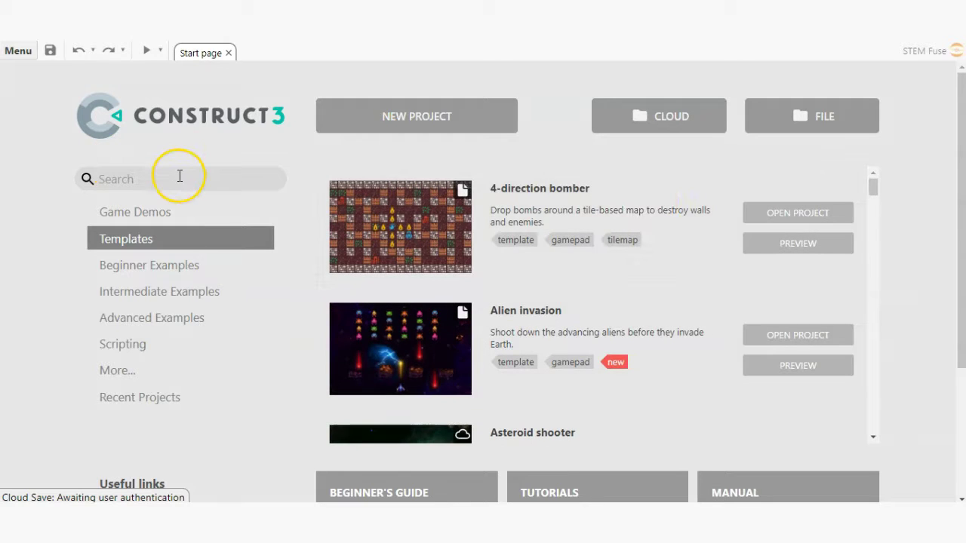
text(golf)
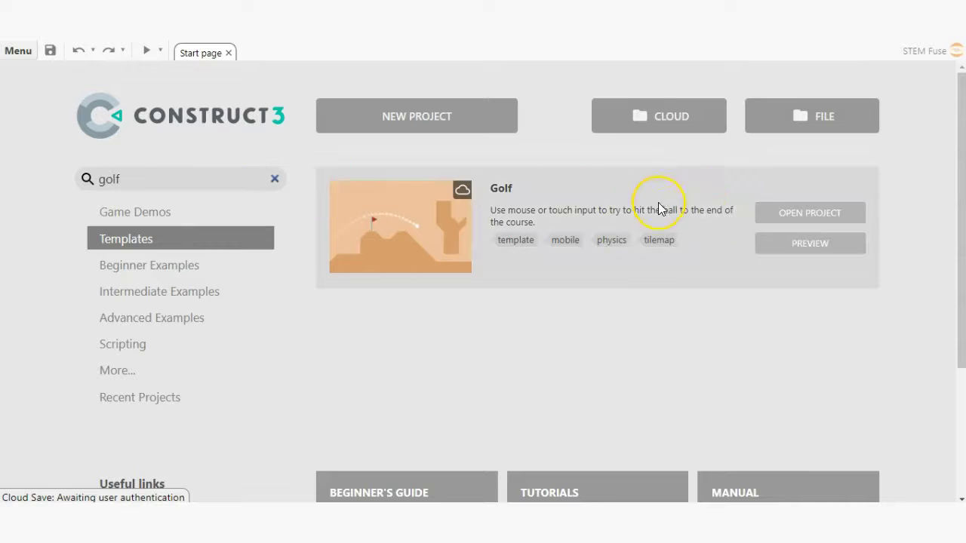
Open the Golf template as a new project
click(778, 215)
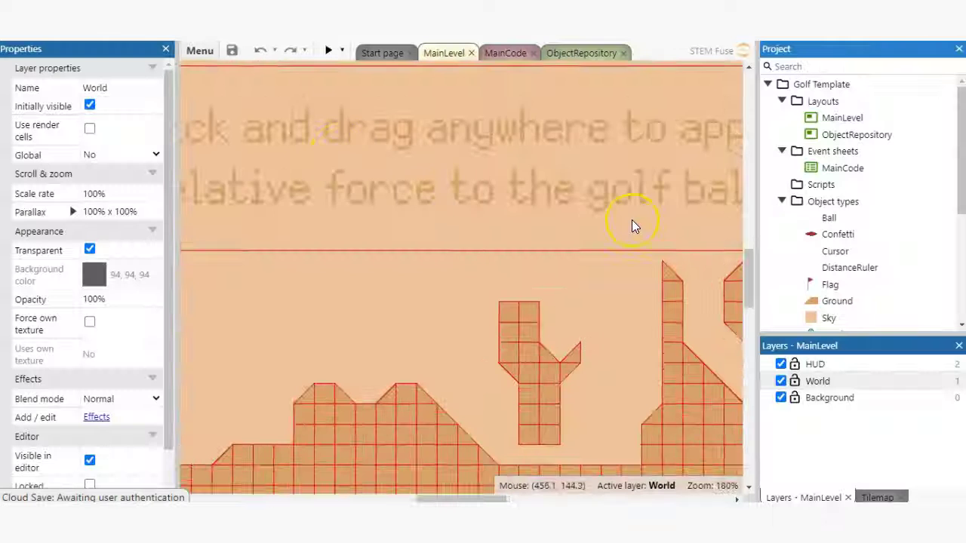
ctrl+scroll(636, 222, down, 3)
drag(462, 500, 477, 500)
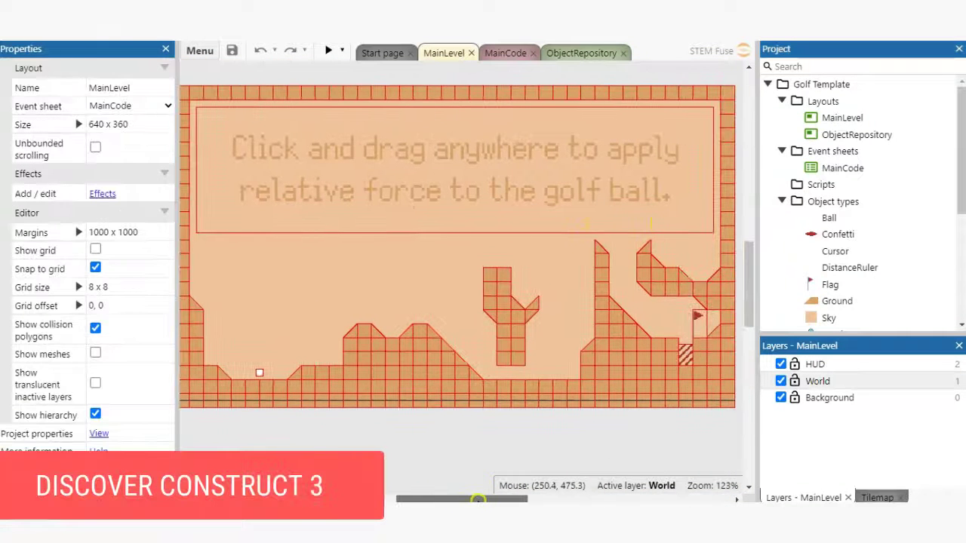
ctrl+scroll(478, 410, down, 1)
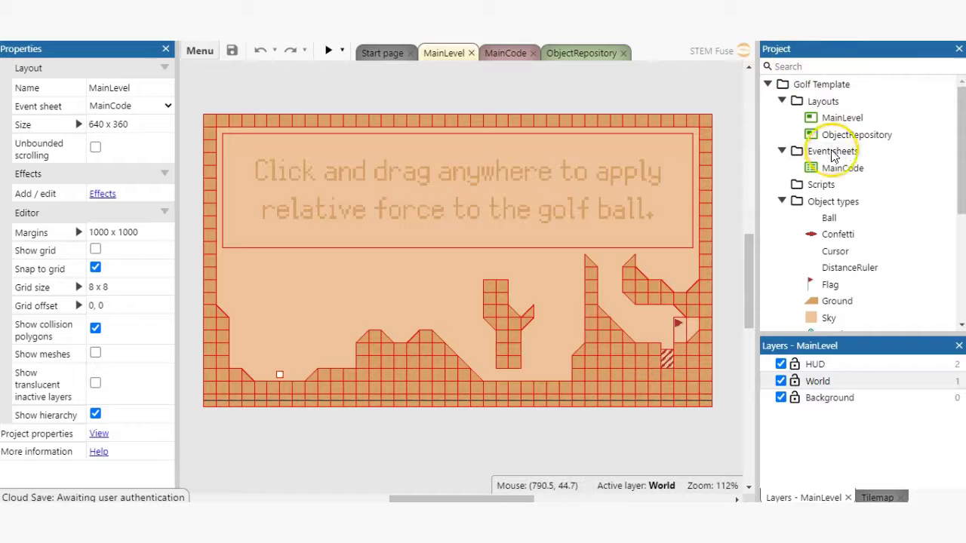
scroll(834, 157, down, 5)
scroll(830, 163, up, 5)
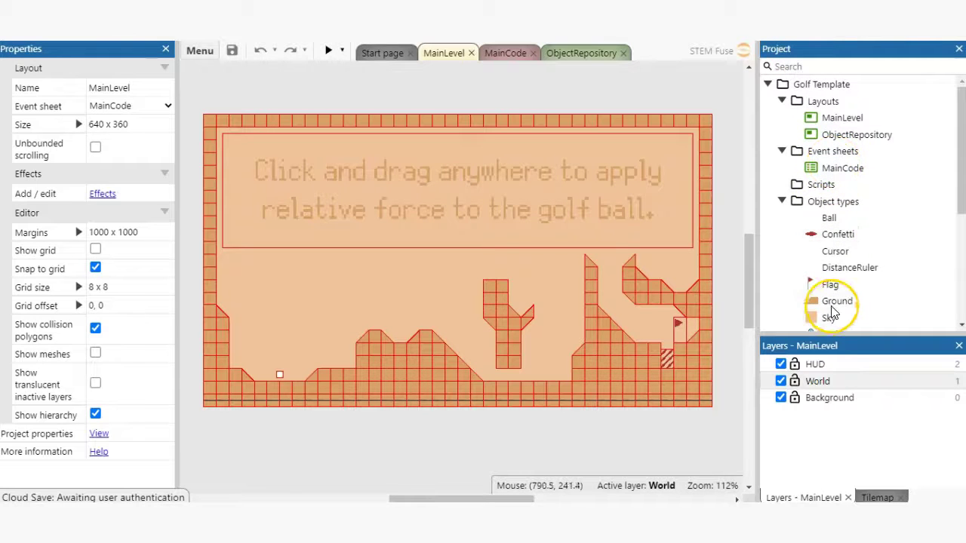
Toggle the HUD and World layers off and on, then view Background and MainLevel properties
click(780, 363)
click(780, 364)
click(781, 381)
click(780, 381)
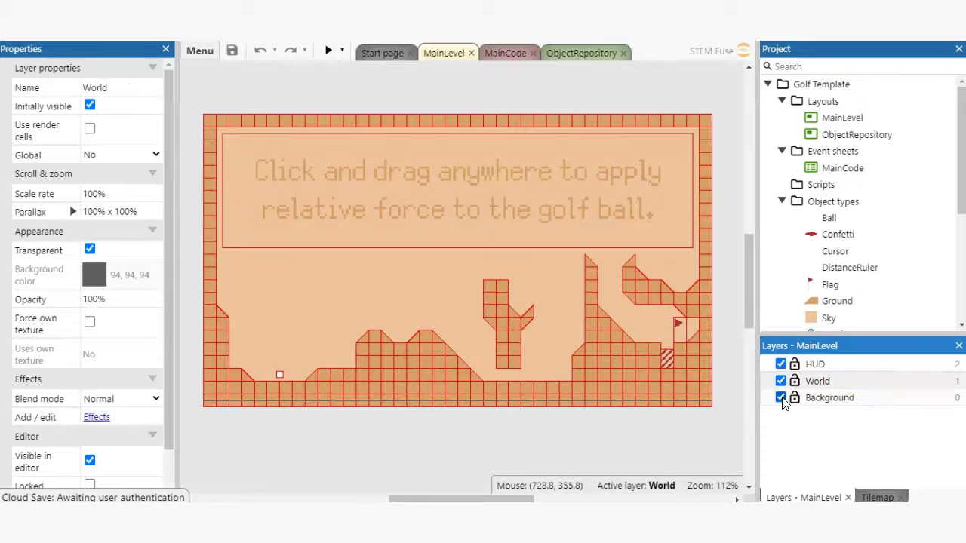
click(780, 398)
click(780, 397)
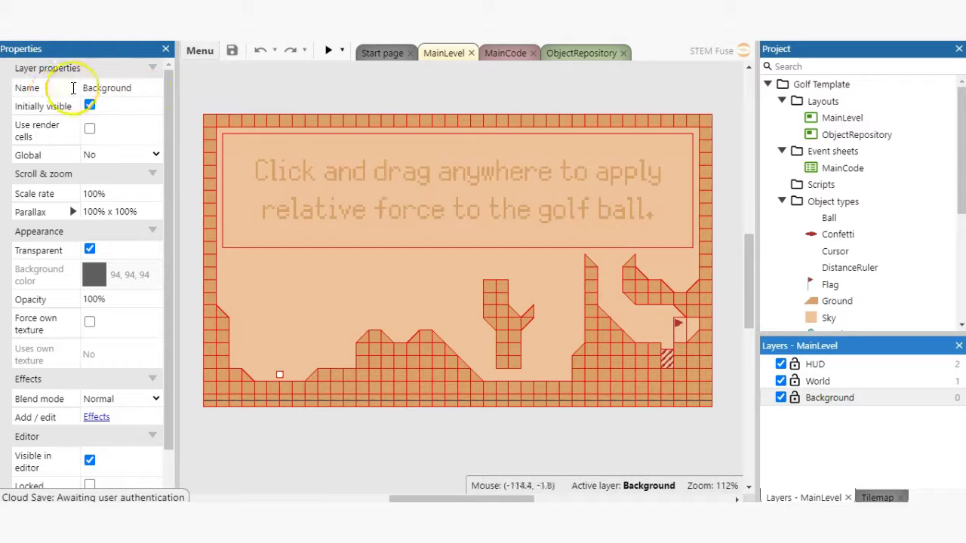
scroll(100, 159, down, 1)
scroll(104, 159, up, 1)
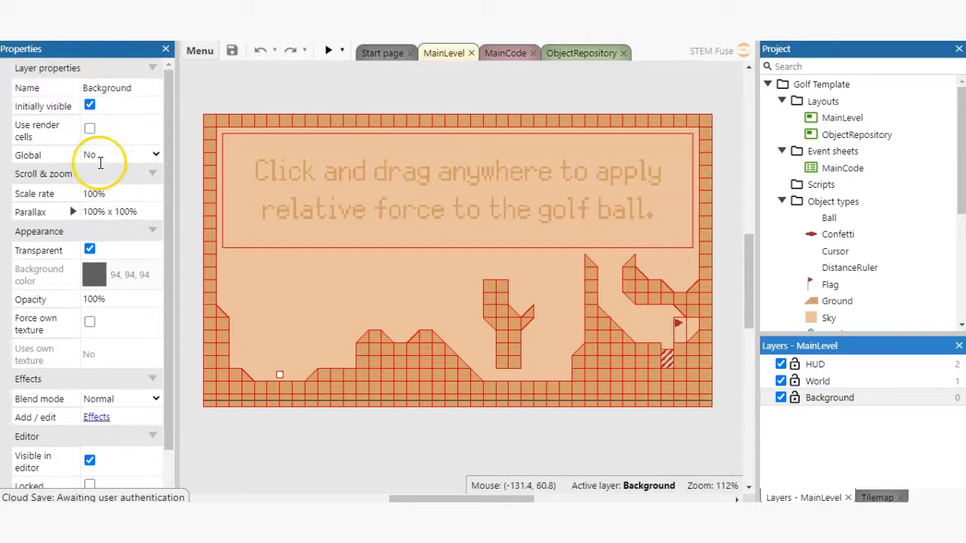
click(276, 103)
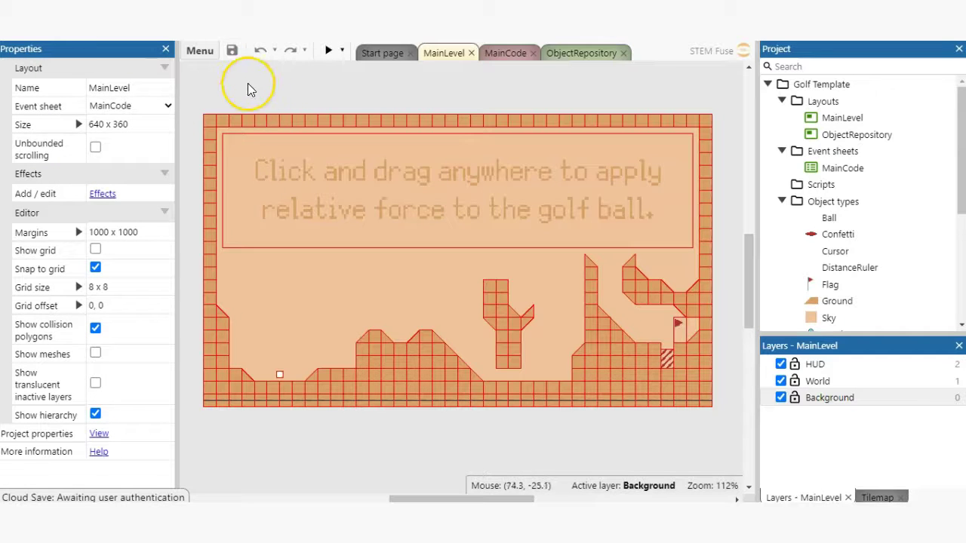
Browse the main menu and close it without choosing anything
click(200, 51)
mouse_move(230, 151)
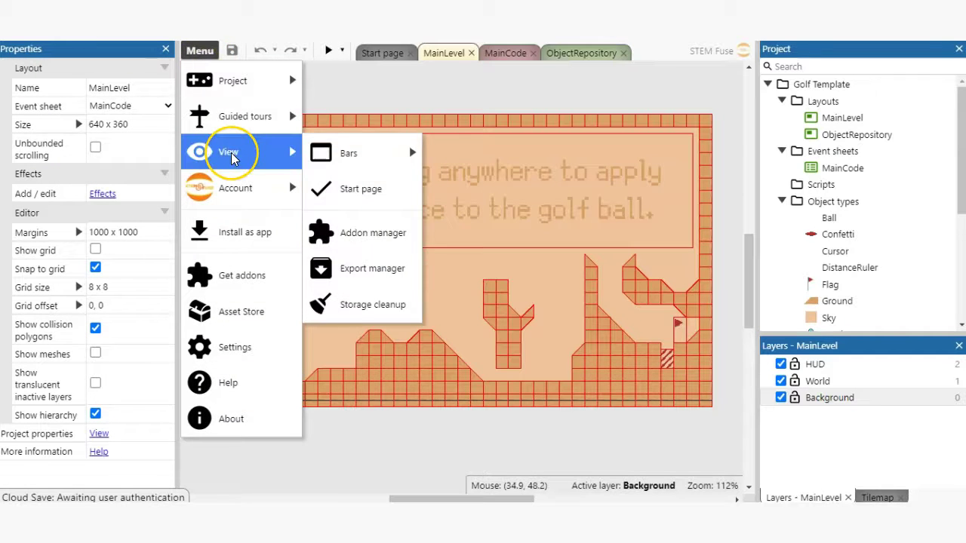
mouse_move(357, 158)
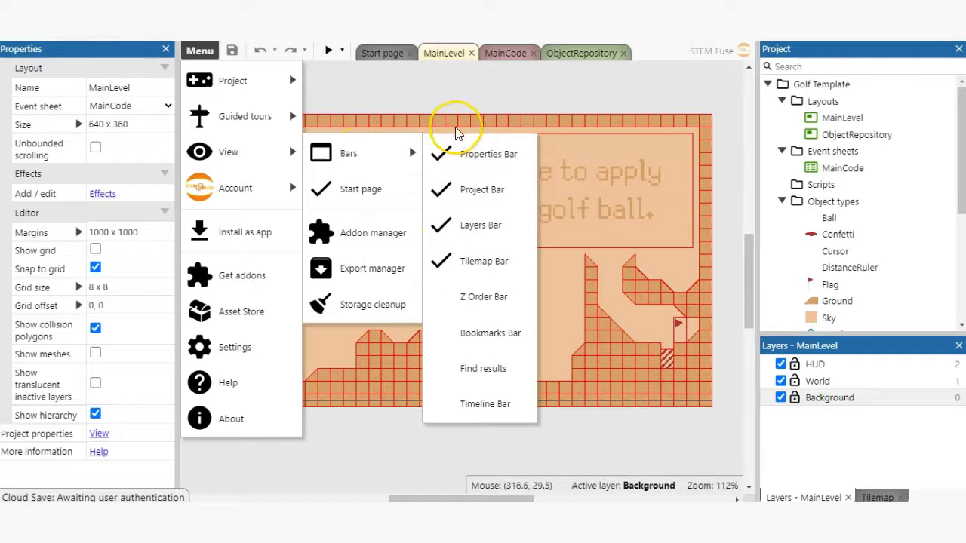
click(464, 97)
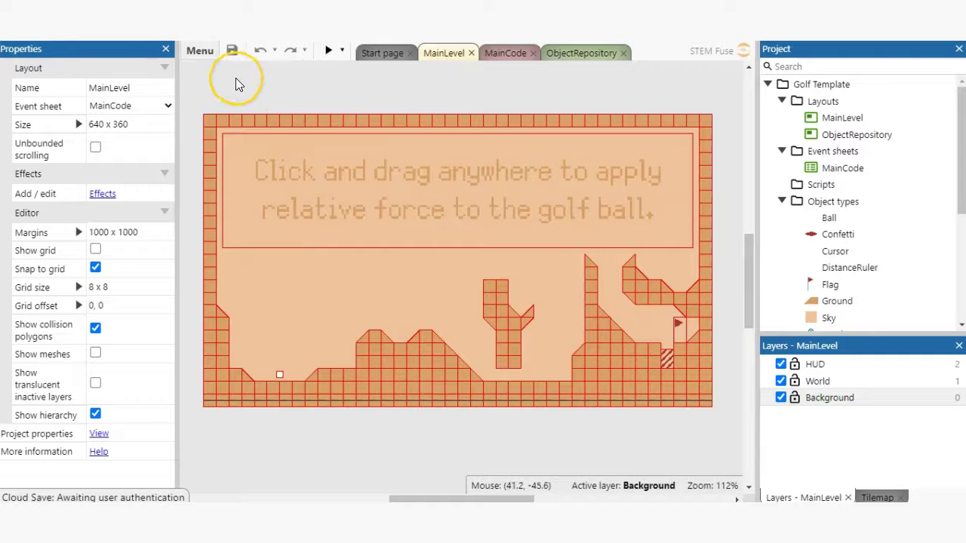
In Settings choose the Light theme, leave Cloud as save location, and OK the restart notice
click(200, 51)
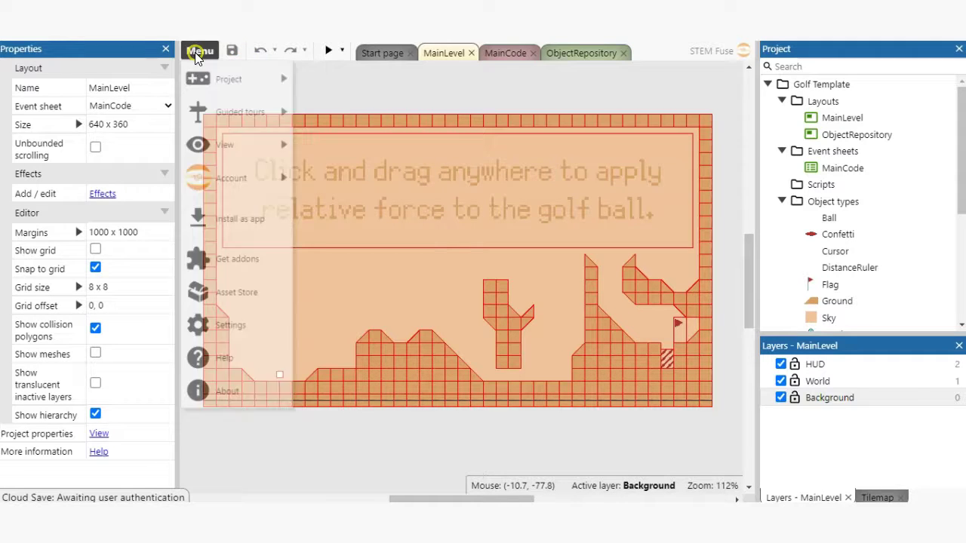
click(263, 350)
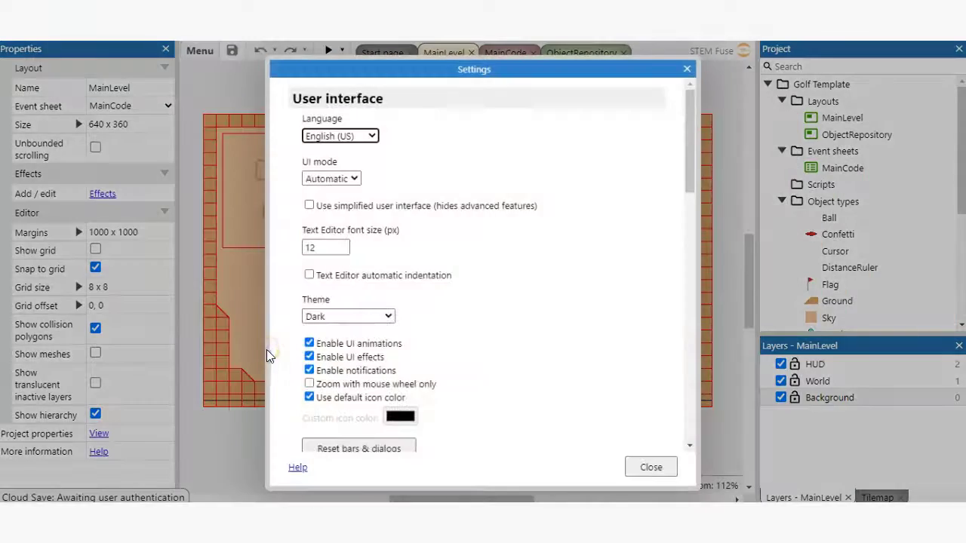
click(339, 318)
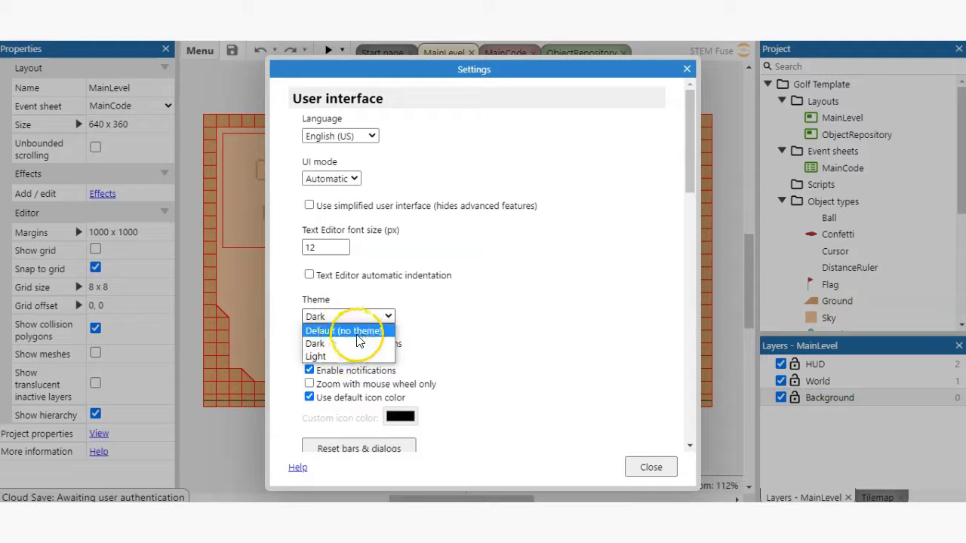
click(367, 357)
scroll(488, 317, down, 3)
scroll(489, 317, down, 1)
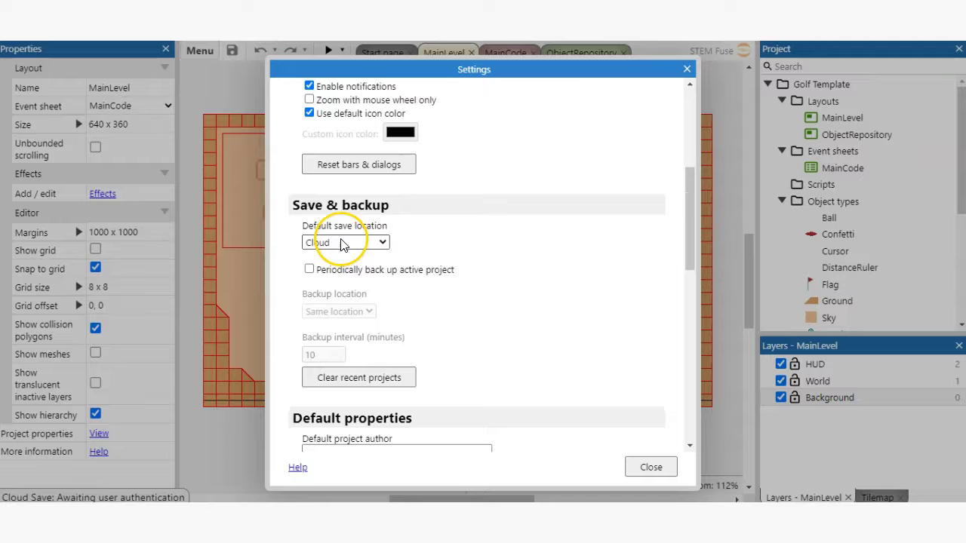
click(347, 242)
click(686, 69)
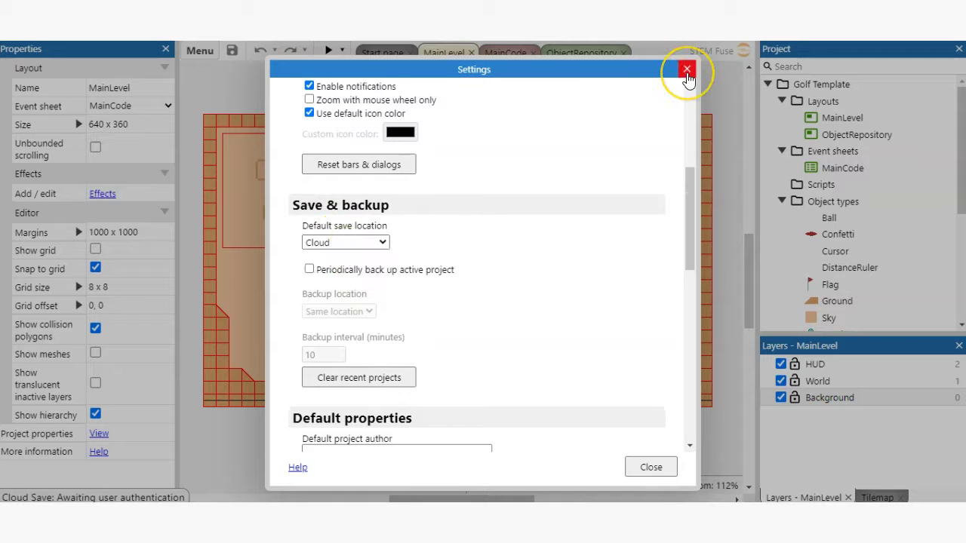
click(686, 68)
click(482, 291)
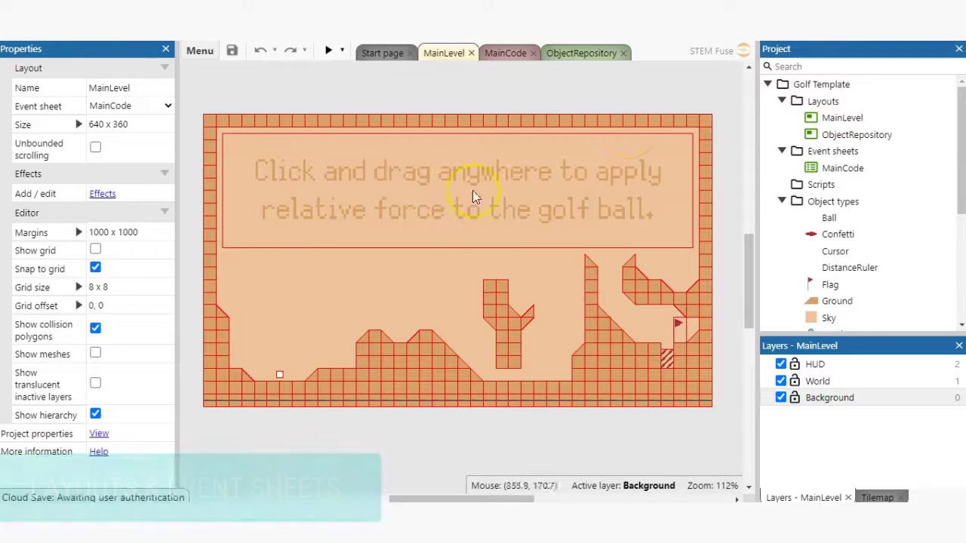
click(358, 117)
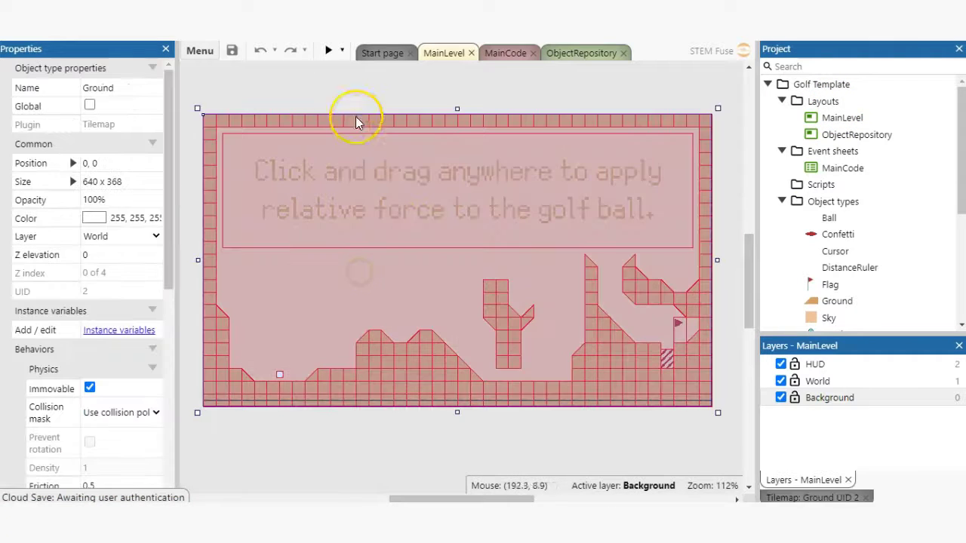
click(355, 89)
click(361, 204)
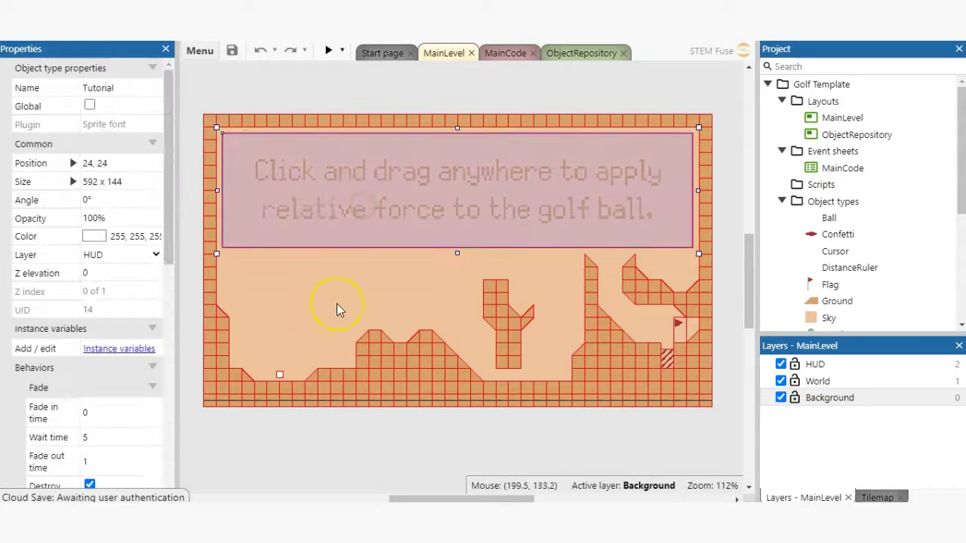
click(280, 373)
click(565, 341)
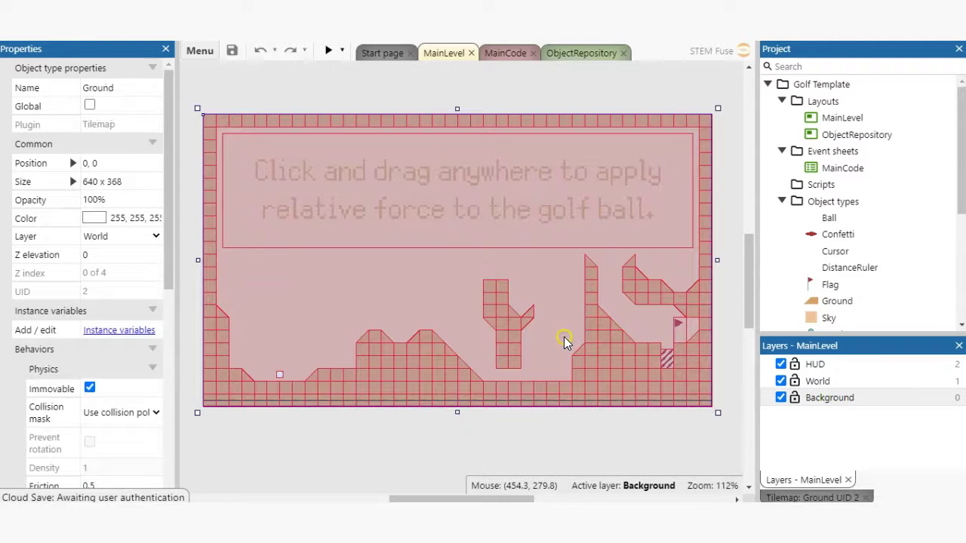
click(558, 456)
click(839, 117)
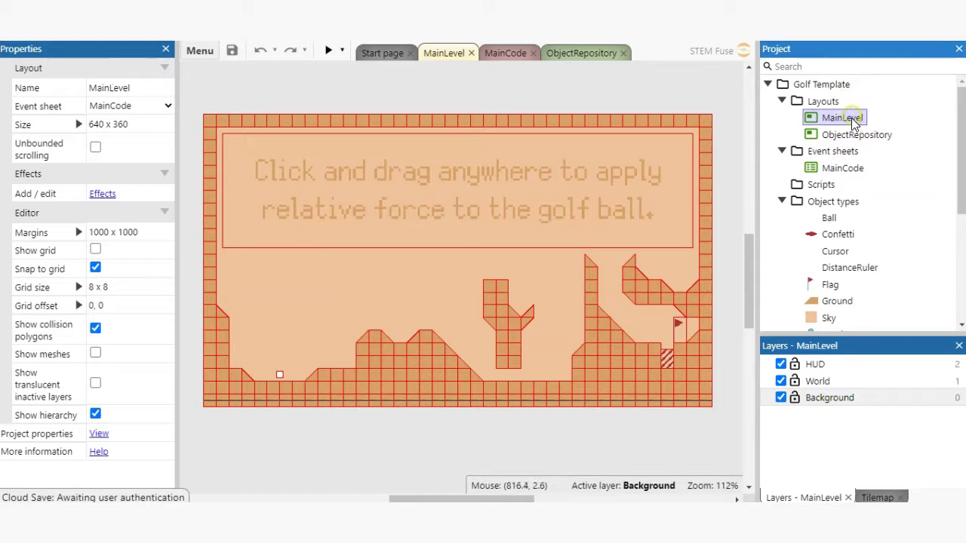
click(842, 136)
click(841, 121)
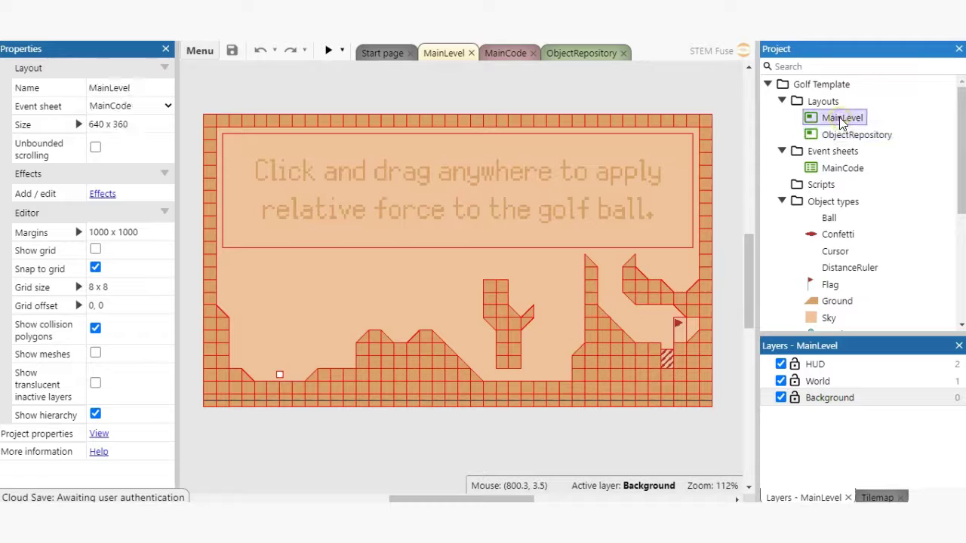
click(867, 134)
click(841, 118)
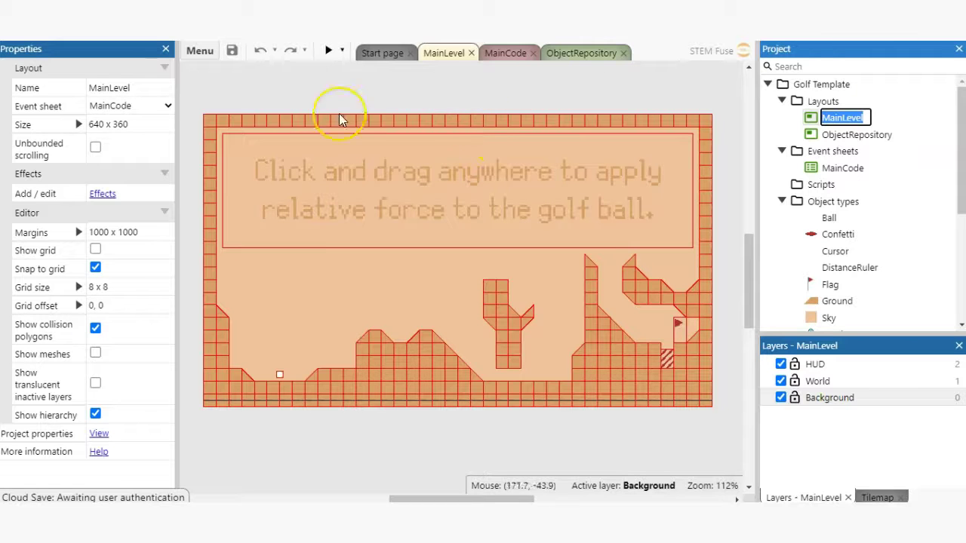
click(698, 97)
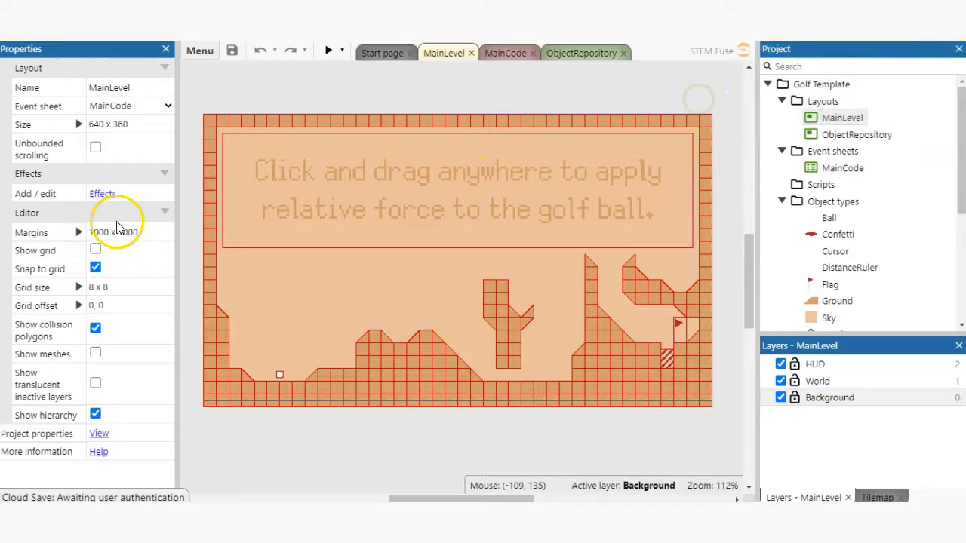
click(830, 118)
click(420, 91)
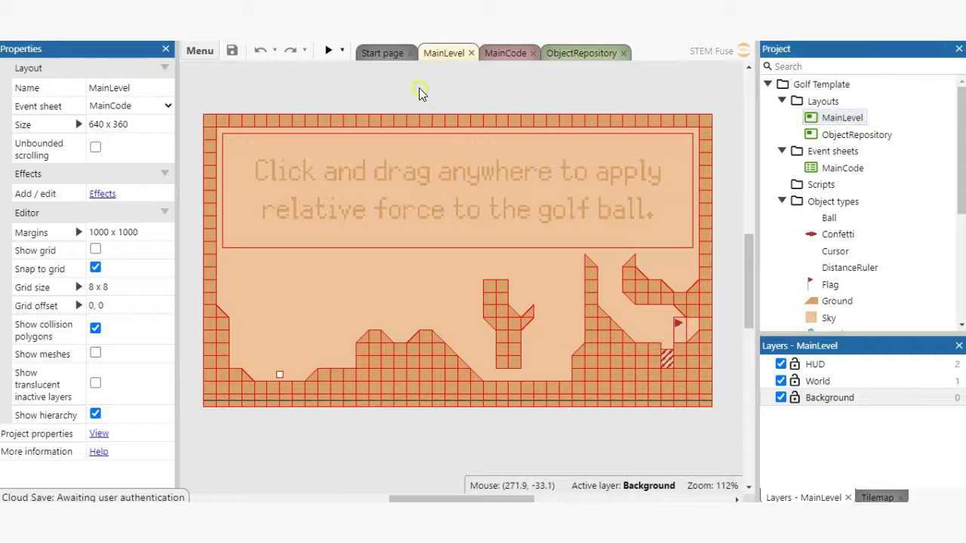
Open the MainCode event sheet and inspect the Trail On created and Set position events
double_click(833, 168)
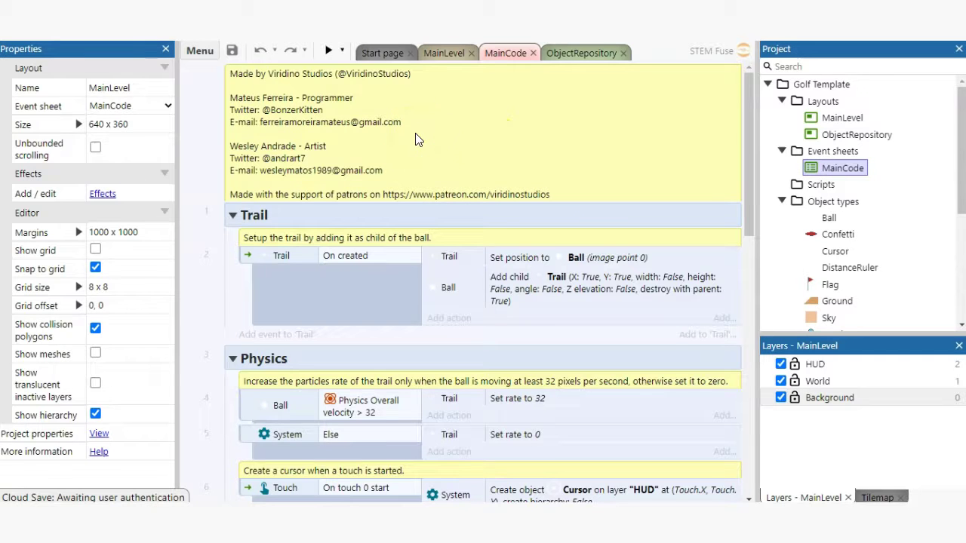
scroll(425, 152, down, 2)
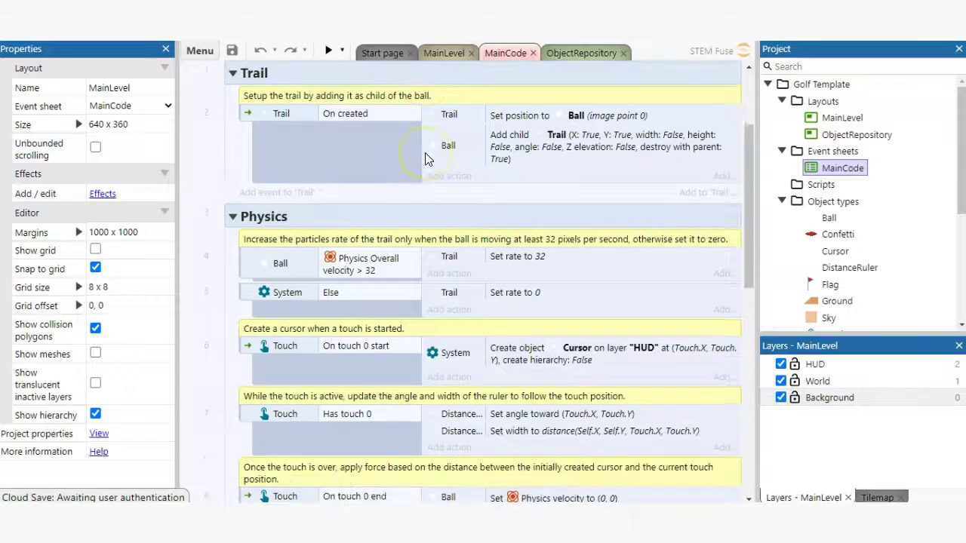
scroll(425, 158, up, 2)
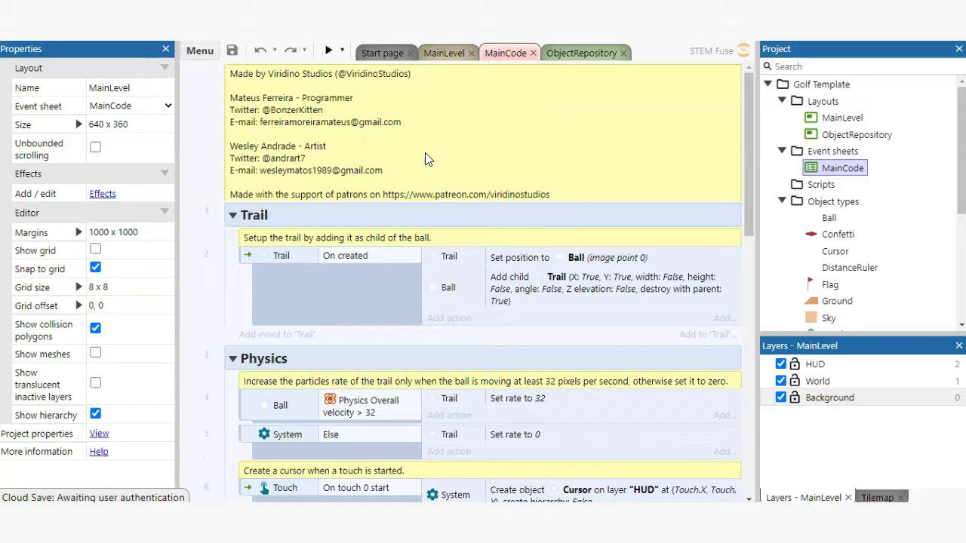
scroll(424, 158, down, 1)
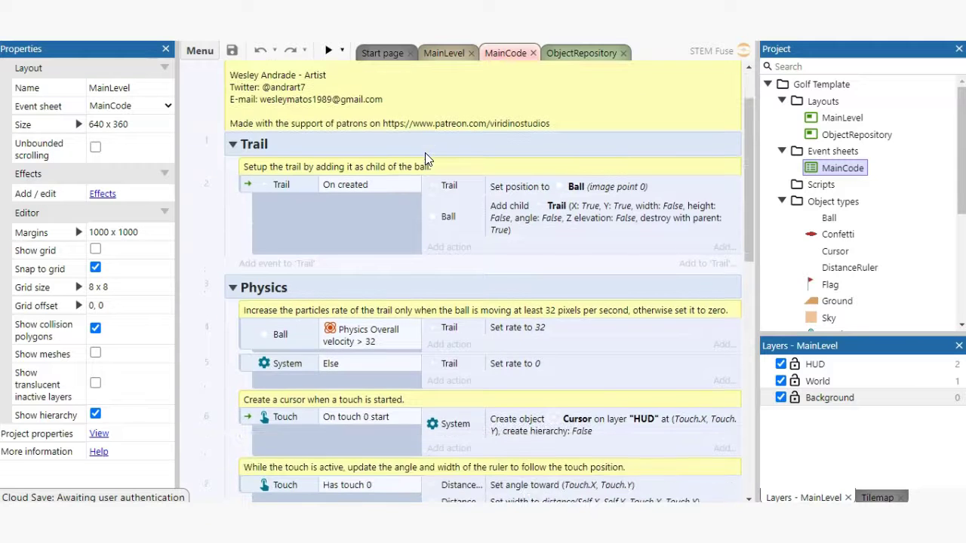
click(490, 190)
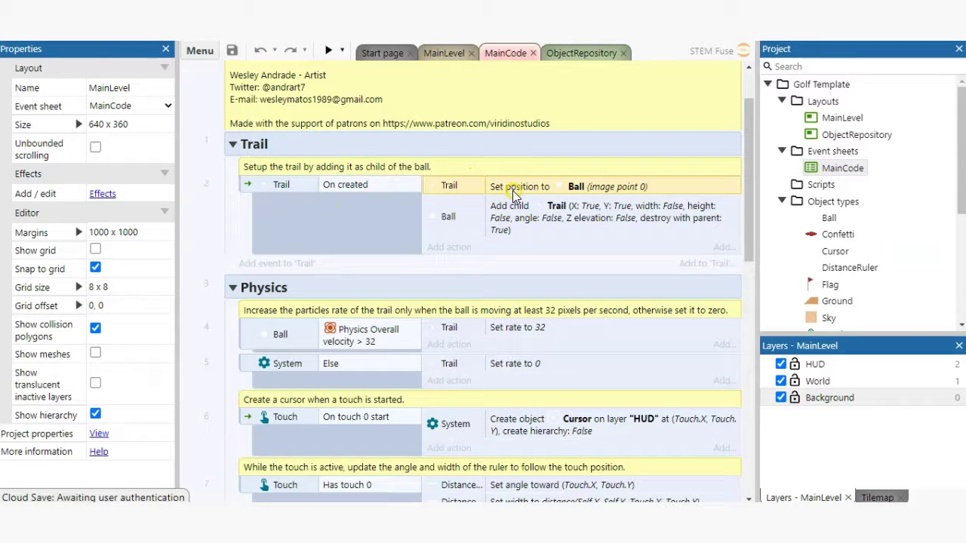
click(331, 189)
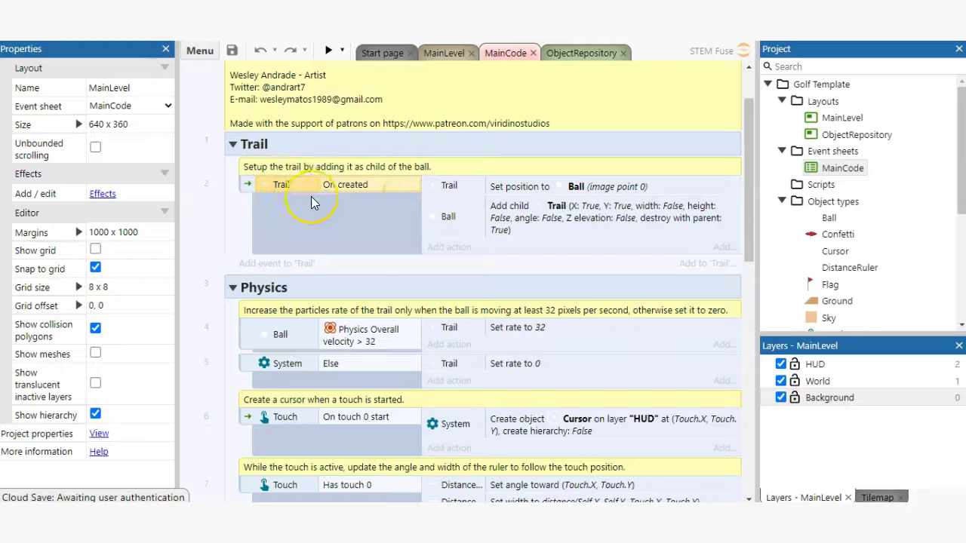
click(470, 192)
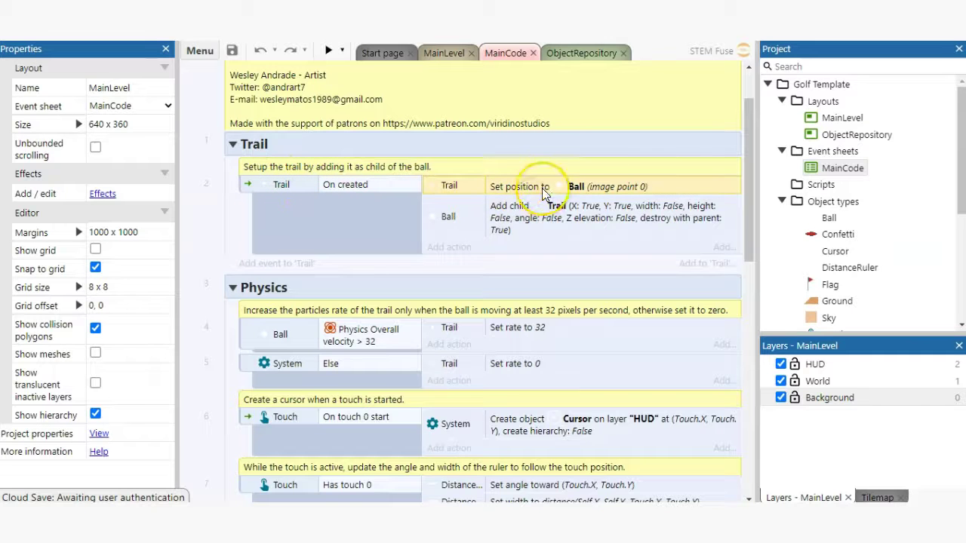
Inspect the Ball Physics overall velocity and On touch 0 start conditions
scroll(412, 213, down, 4)
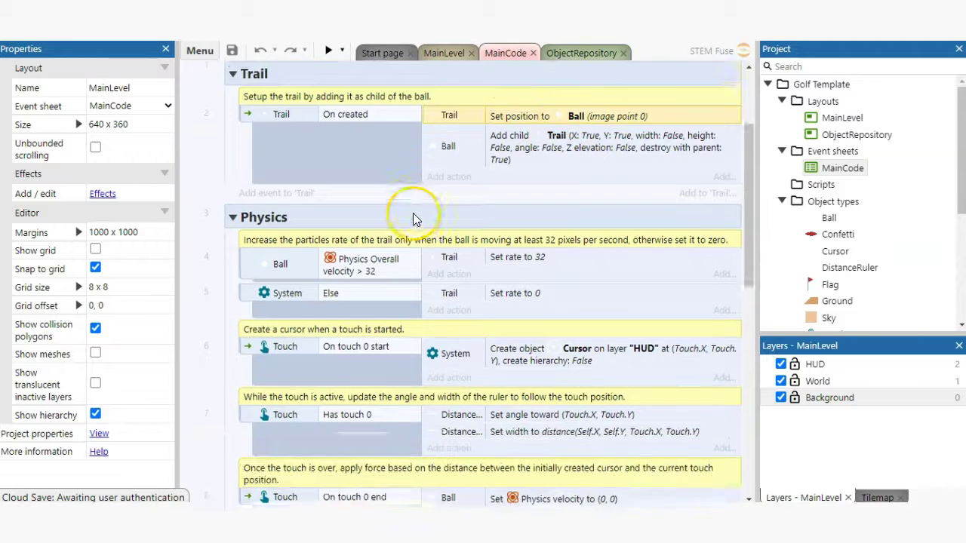
scroll(242, 226, down, 2)
click(274, 132)
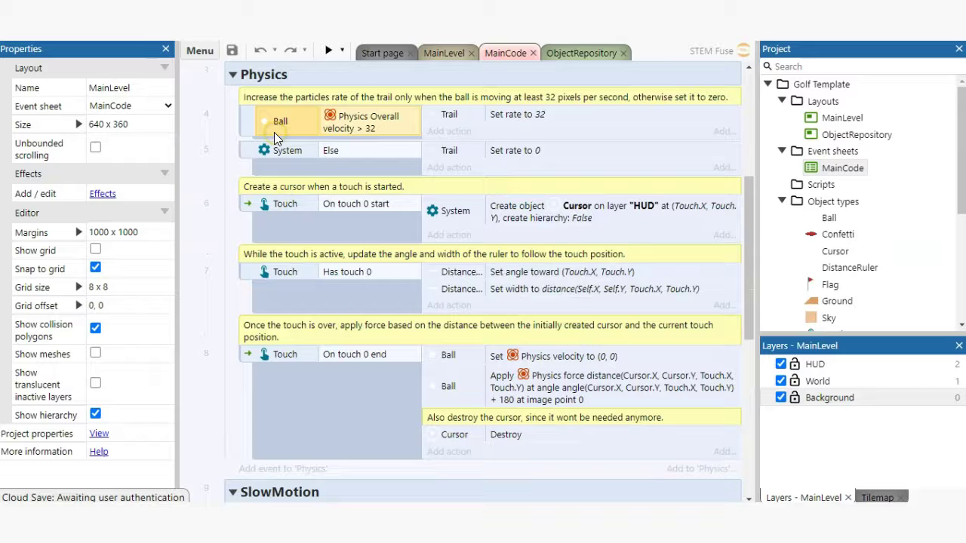
click(300, 202)
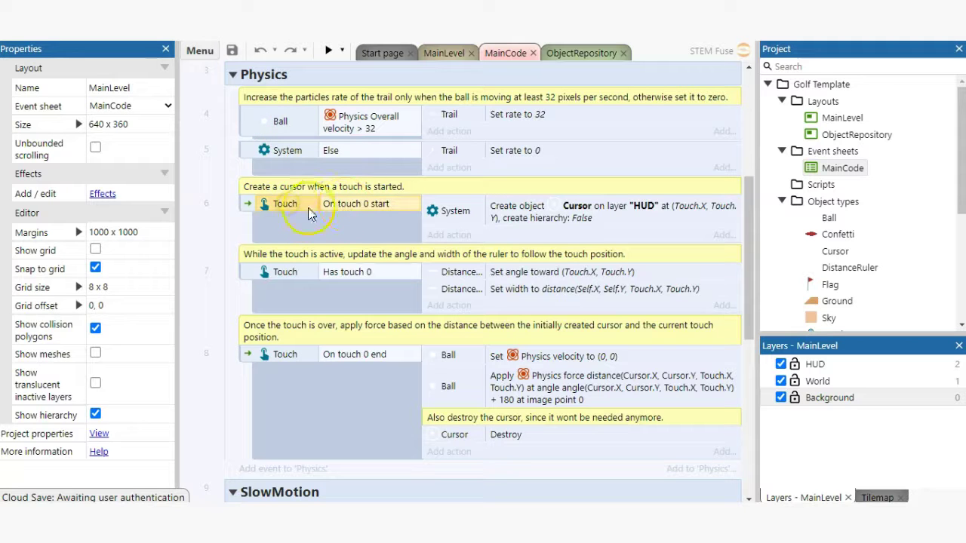
click(281, 121)
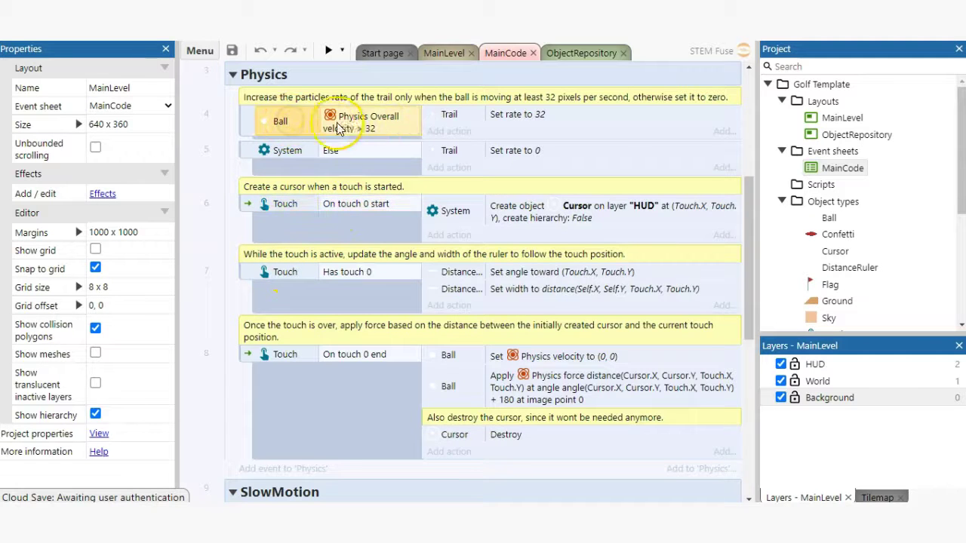
Inspect the SlowMotion group and its time scale comment, then reselect the Ball velocity condition
scroll(373, 130, up, 2)
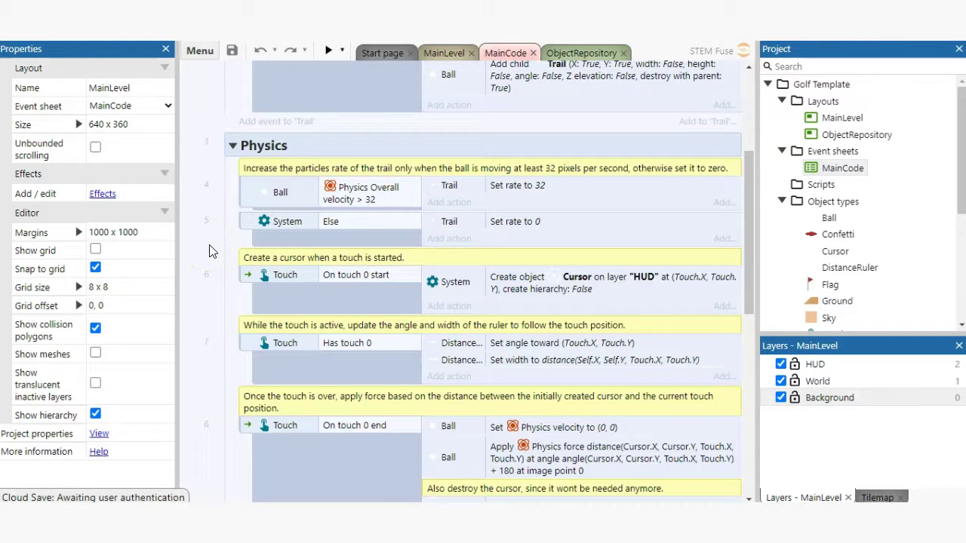
scroll(210, 252, down, 8)
click(282, 287)
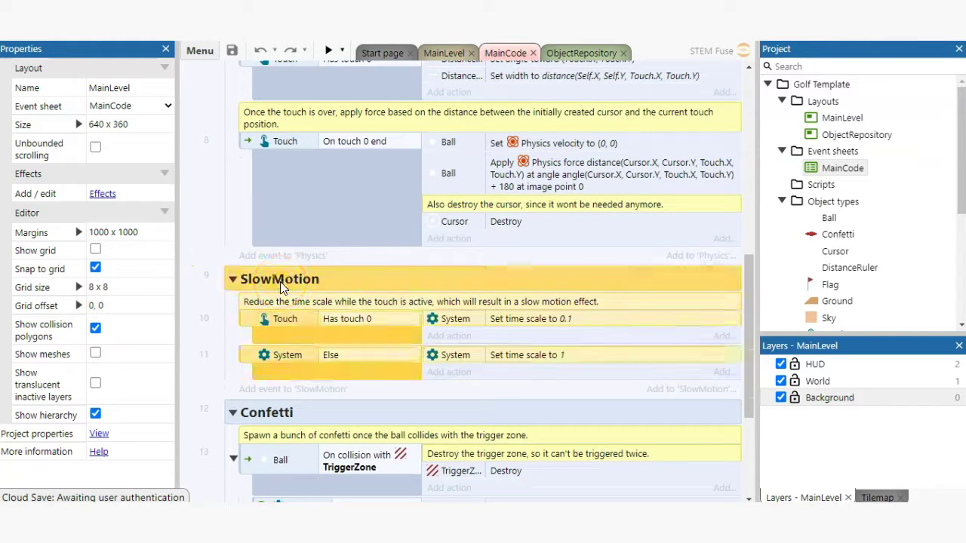
scroll(218, 294, down, 2)
click(306, 214)
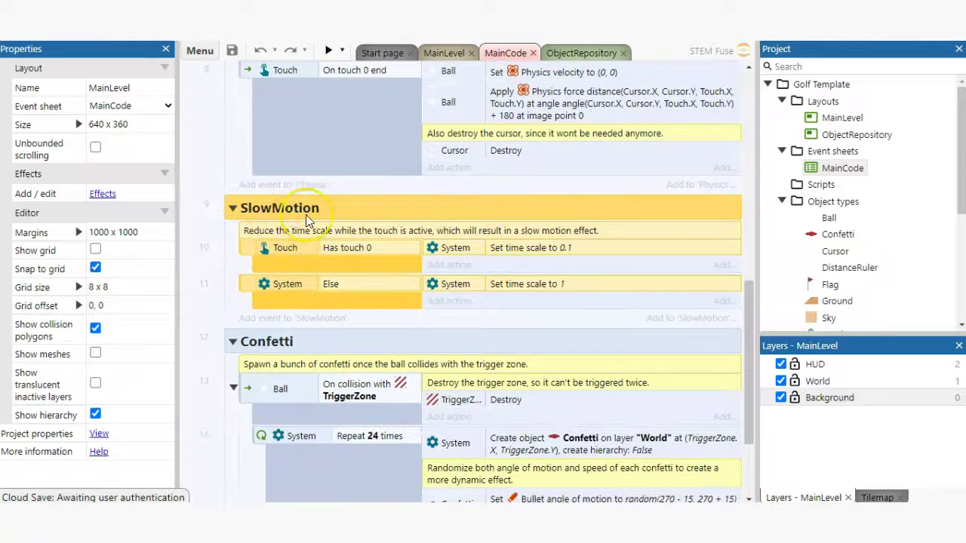
click(276, 229)
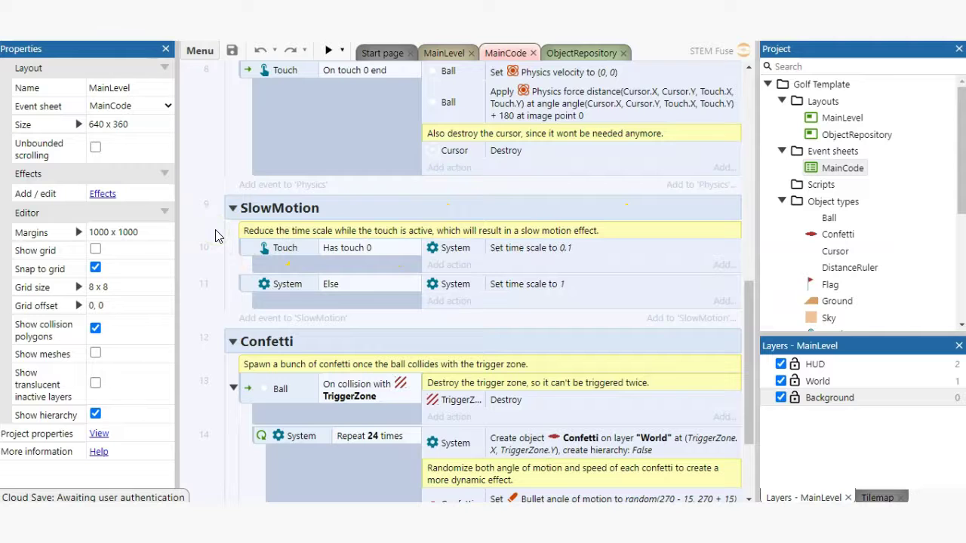
scroll(215, 236, up, 6)
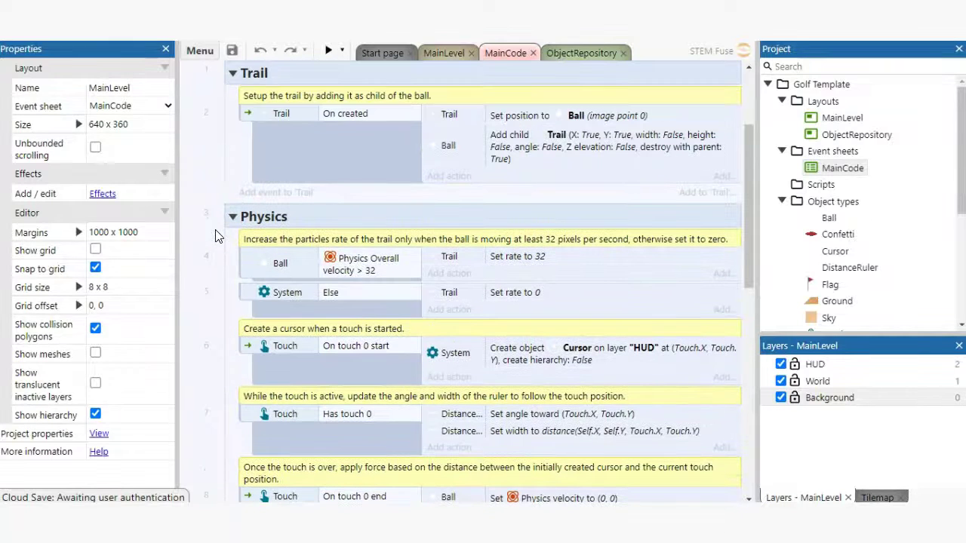
scroll(215, 236, up, 1)
click(266, 334)
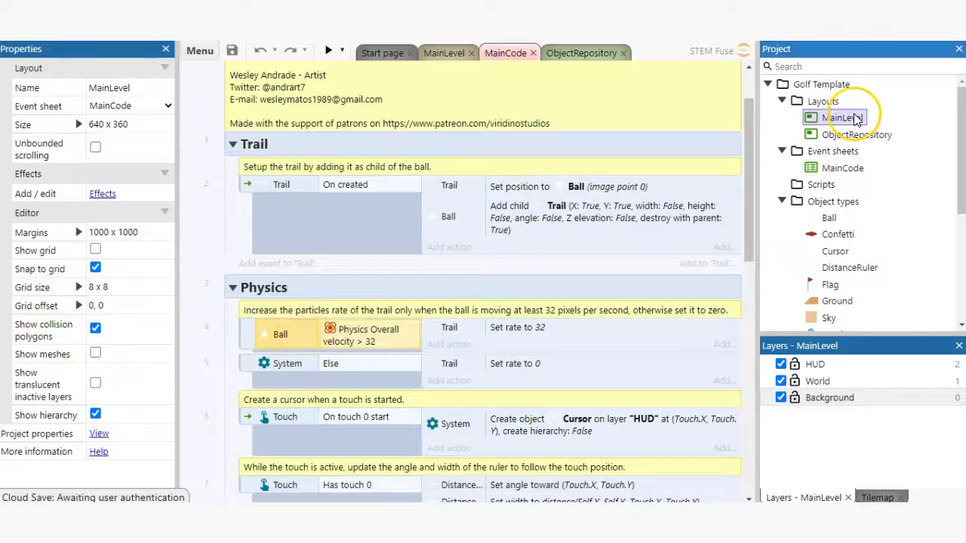
Reopen MainLevel, check the Ball and Ground properties, and expand the Object types folder
double_click(842, 118)
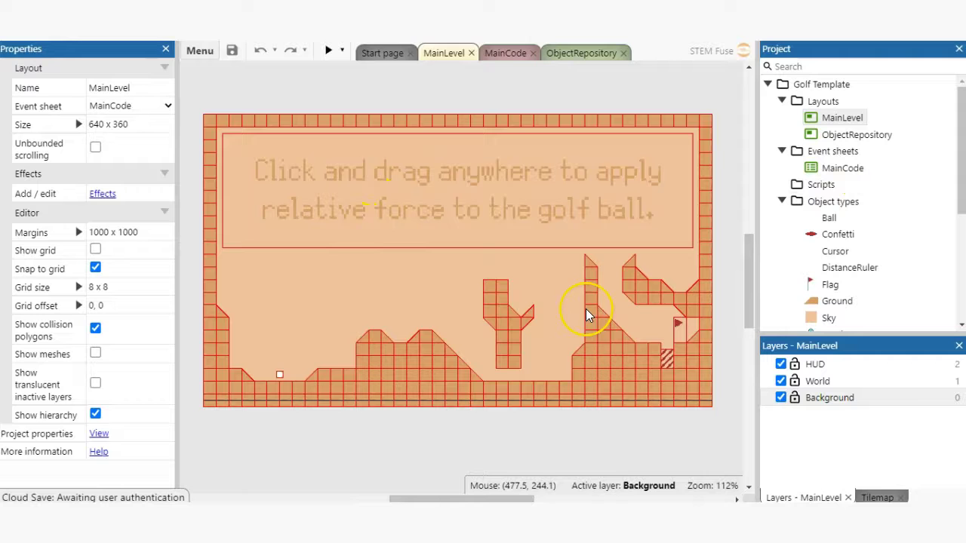
click(279, 376)
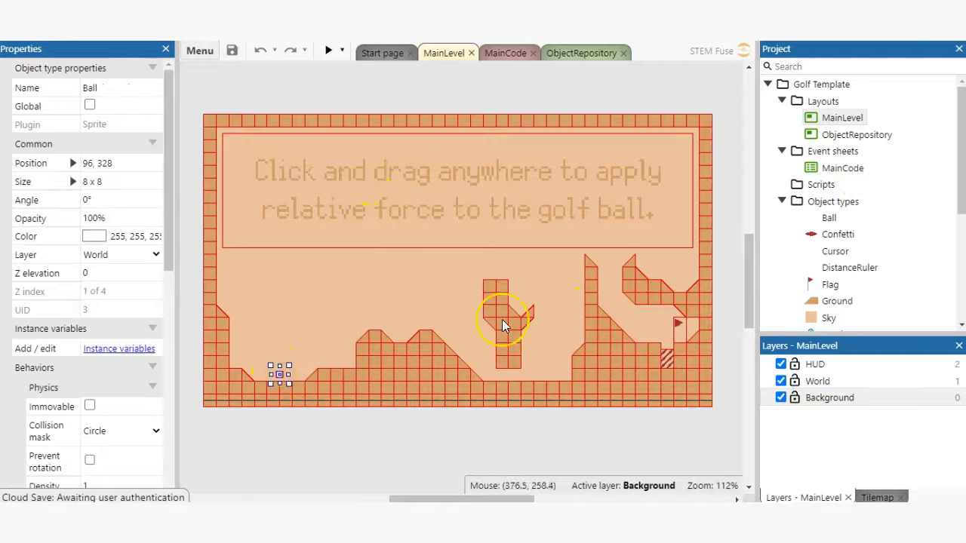
click(483, 373)
click(485, 437)
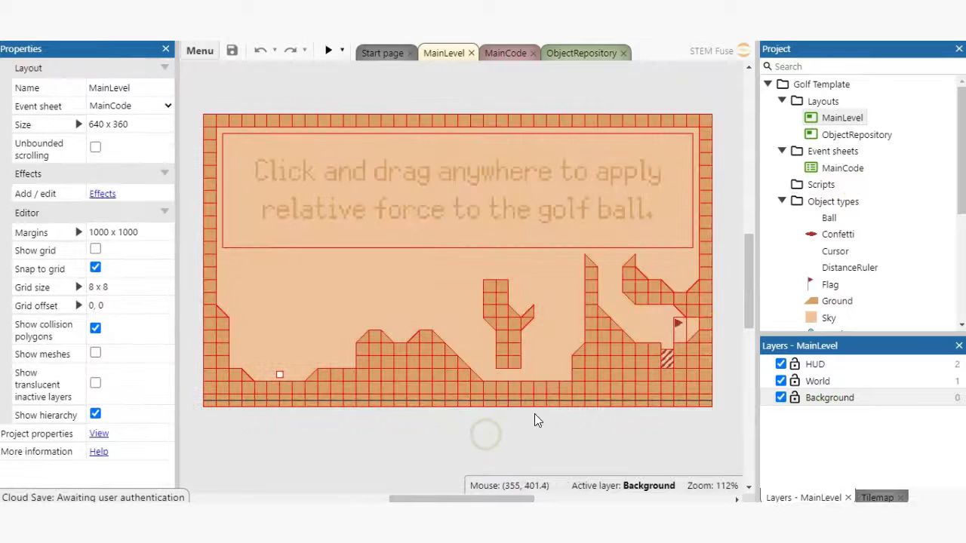
scroll(834, 151, down, 2)
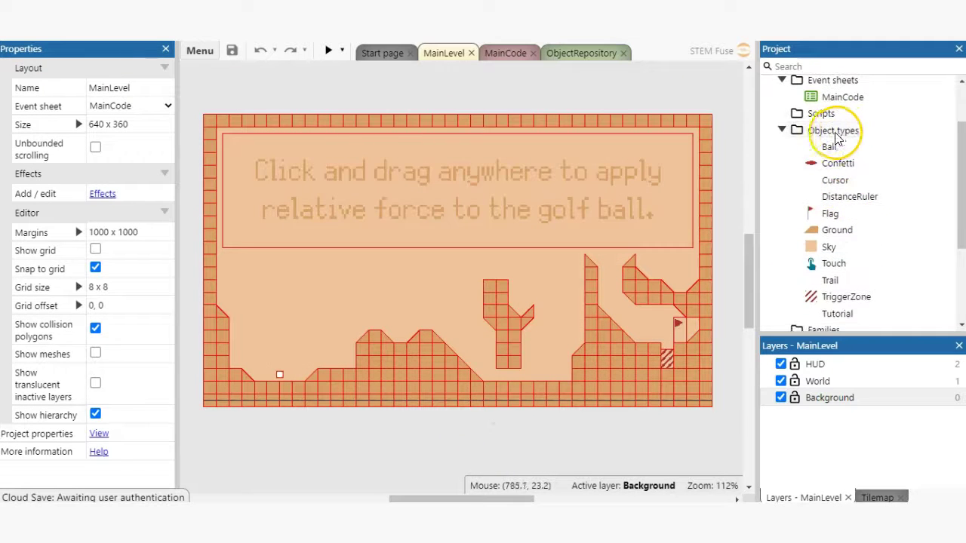
click(835, 135)
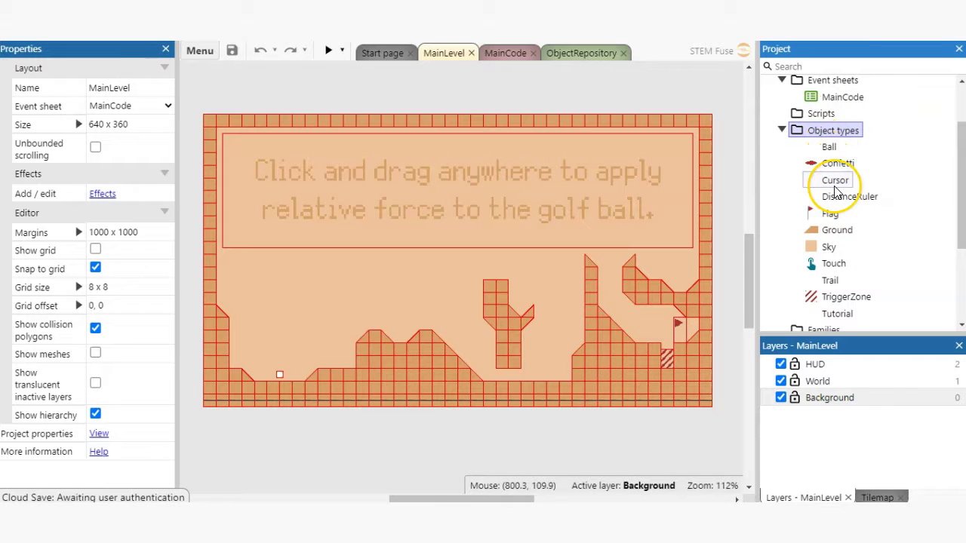
click(833, 147)
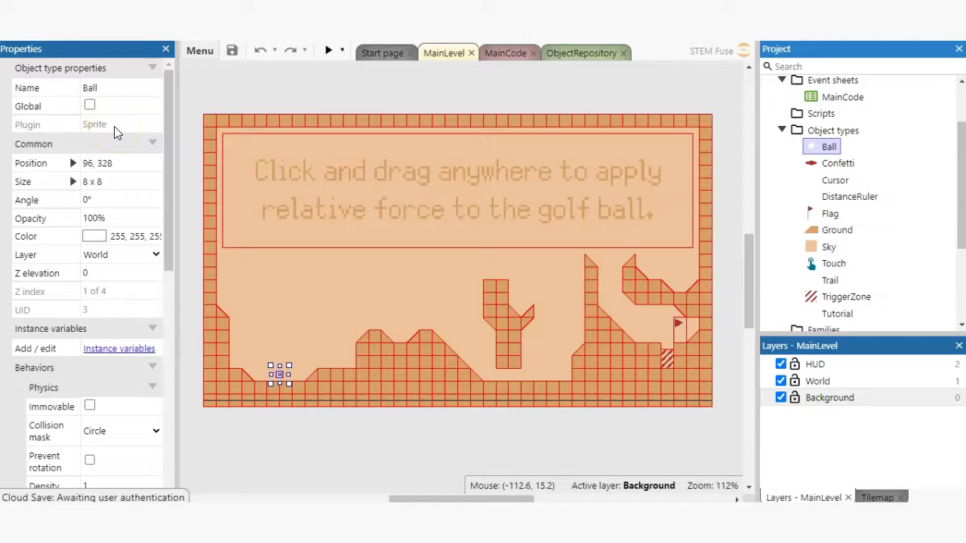
click(102, 163)
scroll(87, 198, down, 2)
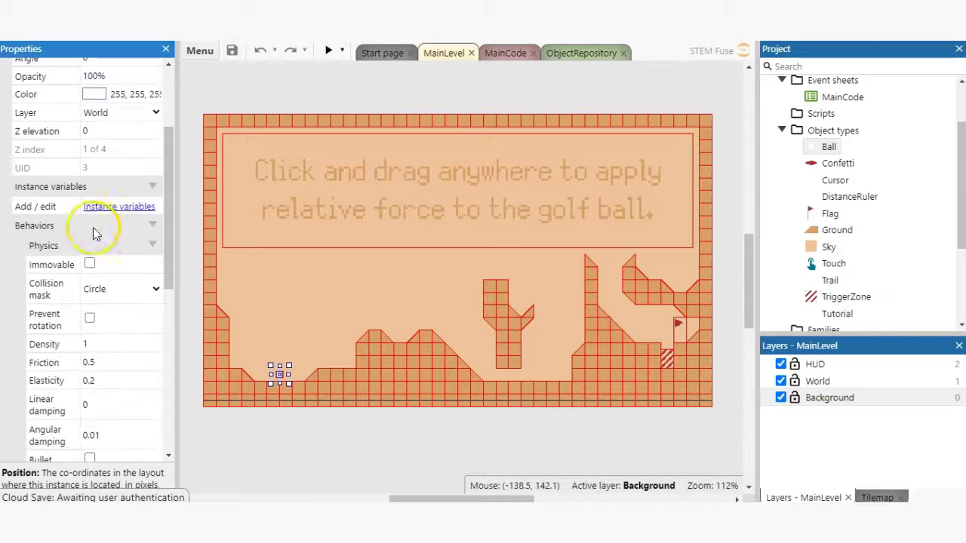
scroll(47, 184, down, 1)
click(38, 155)
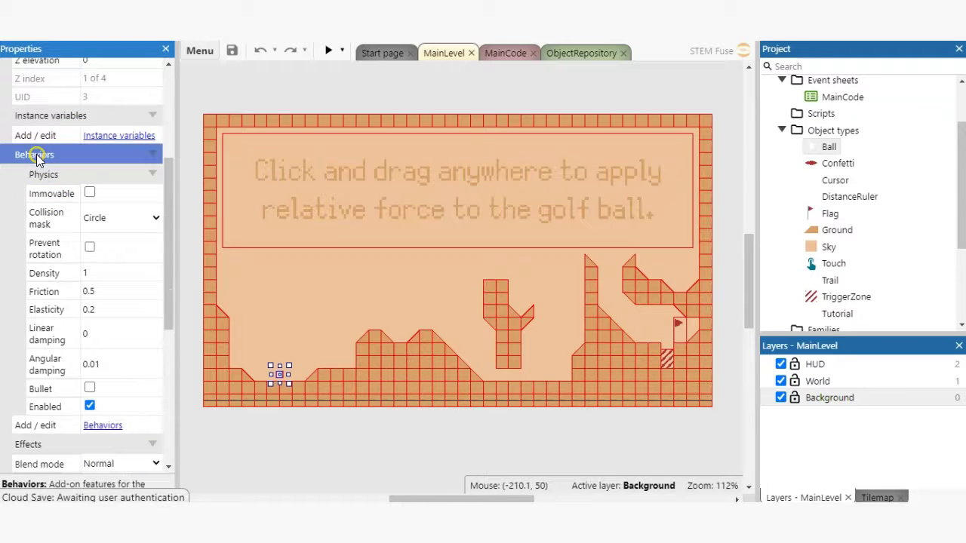
click(76, 176)
click(148, 180)
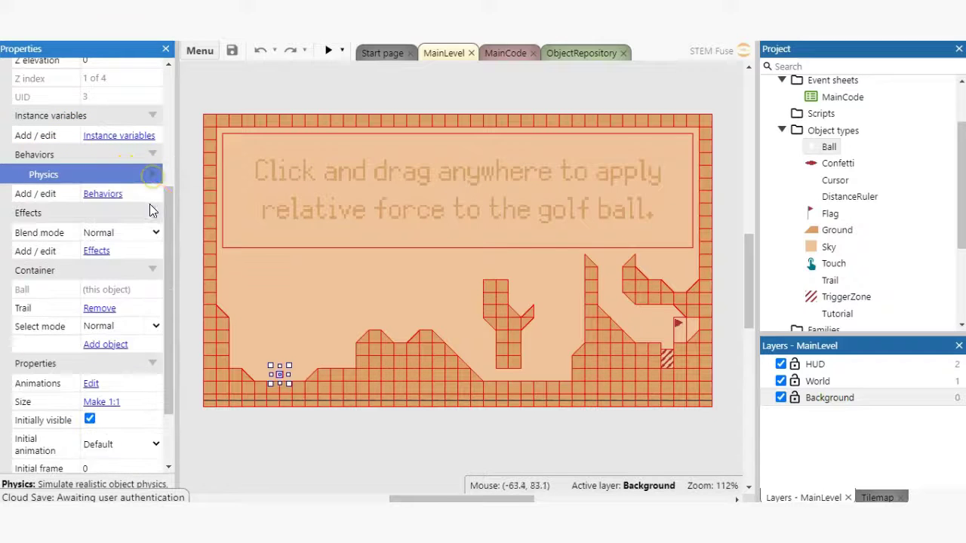
click(149, 177)
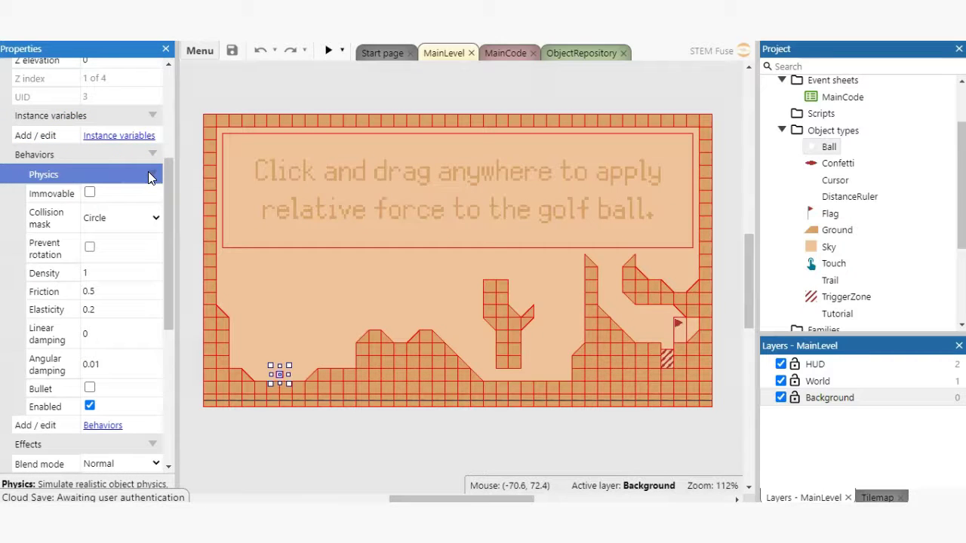
click(30, 181)
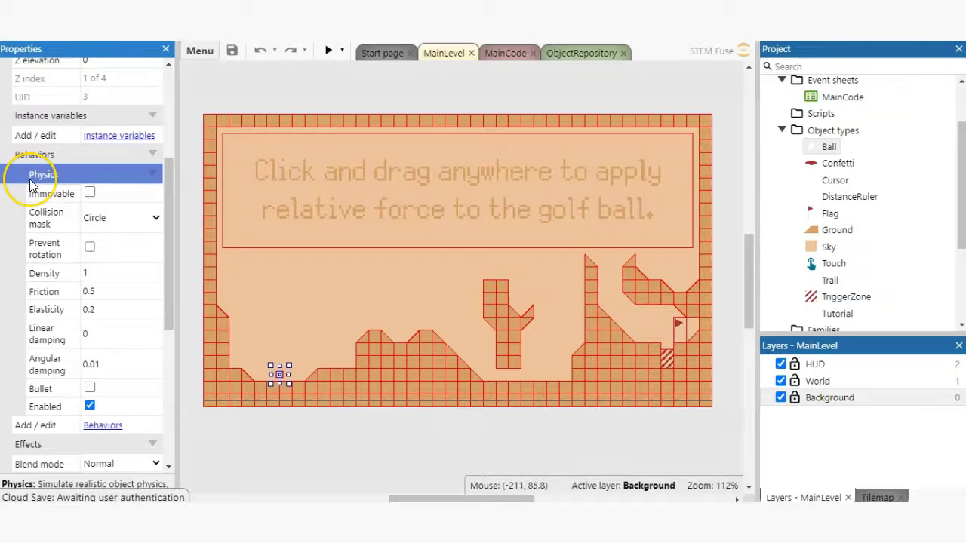
click(151, 181)
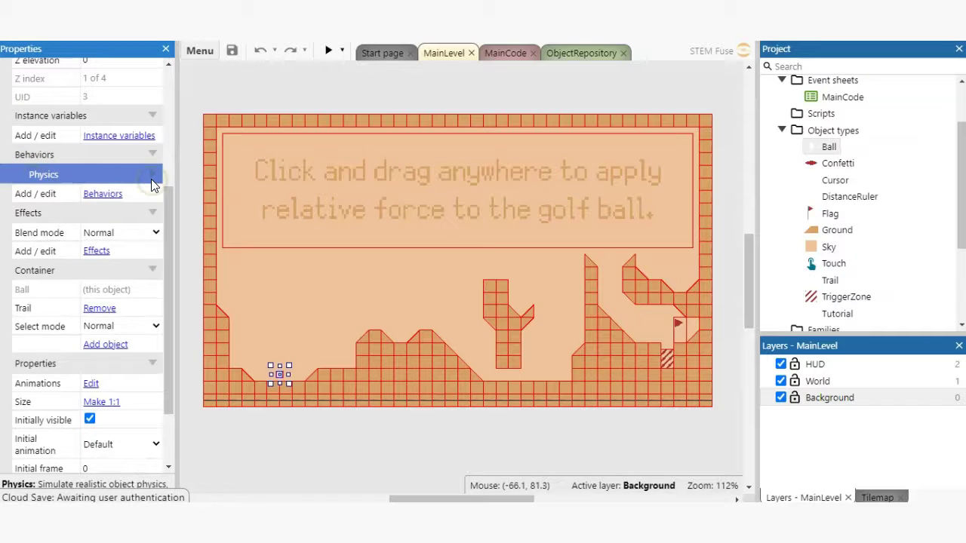
click(151, 181)
click(47, 195)
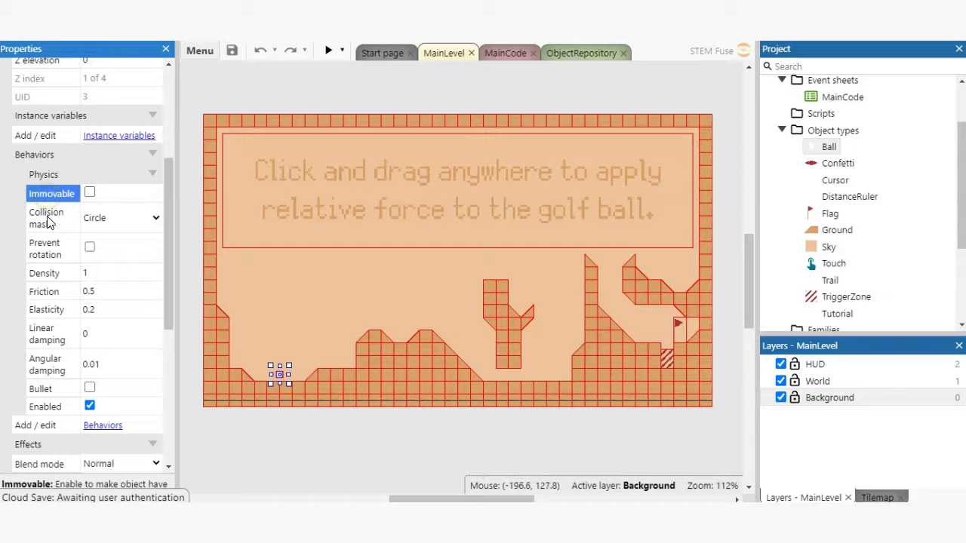
click(48, 223)
click(55, 247)
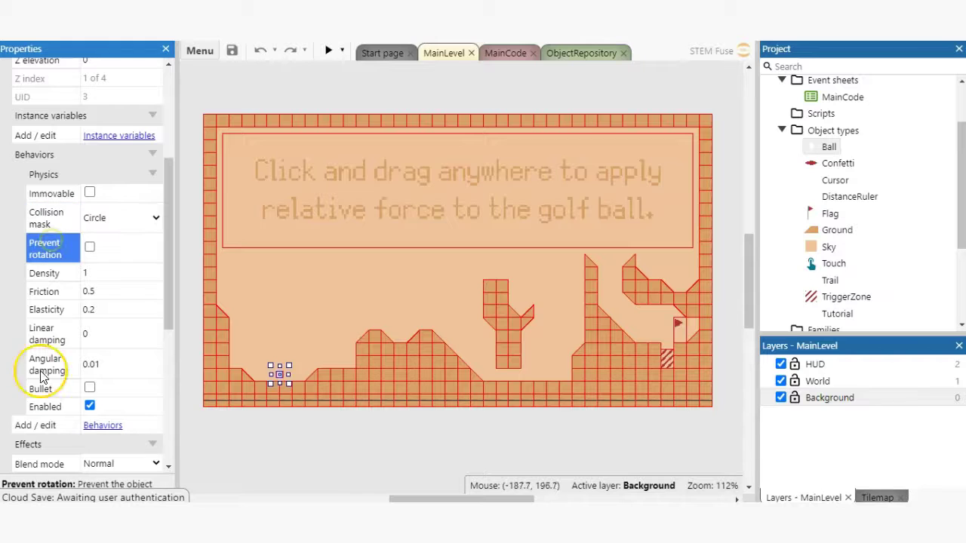
click(48, 272)
click(54, 290)
click(652, 451)
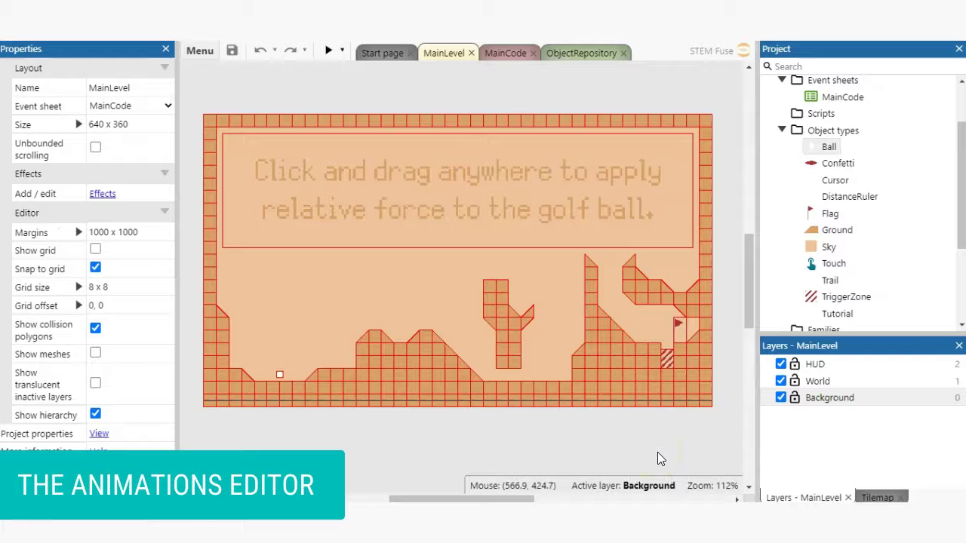
Select the Confetti object type to show its Sprite properties and Bullet behaviour
click(688, 349)
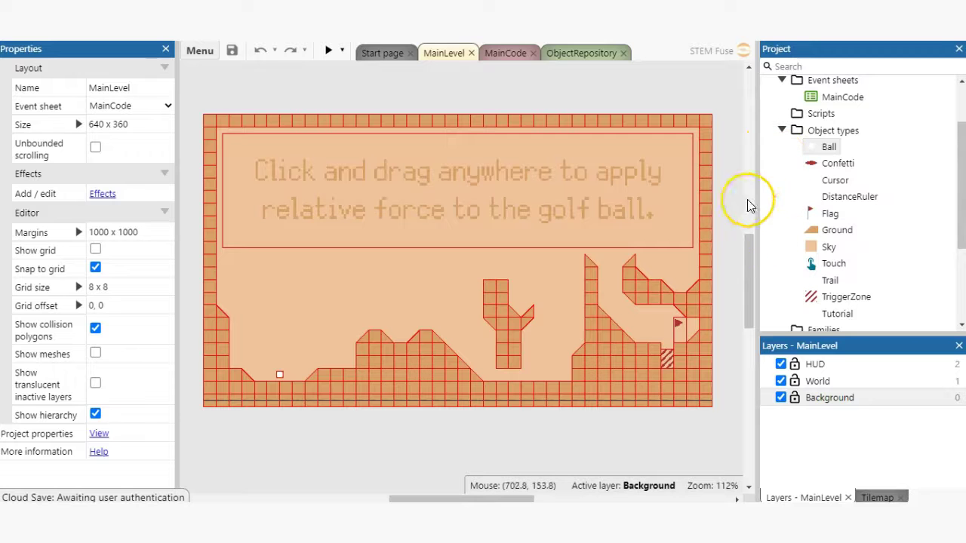
click(850, 165)
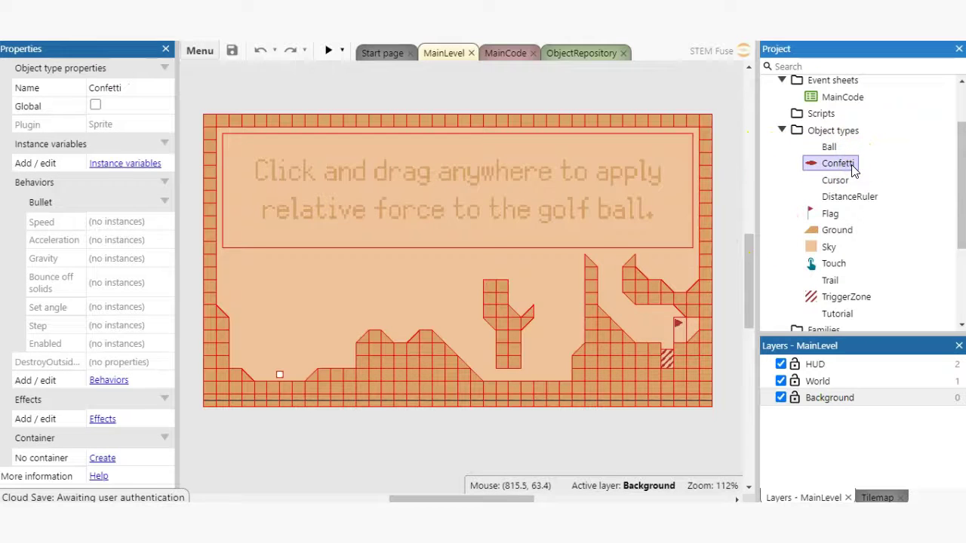
double_click(851, 165)
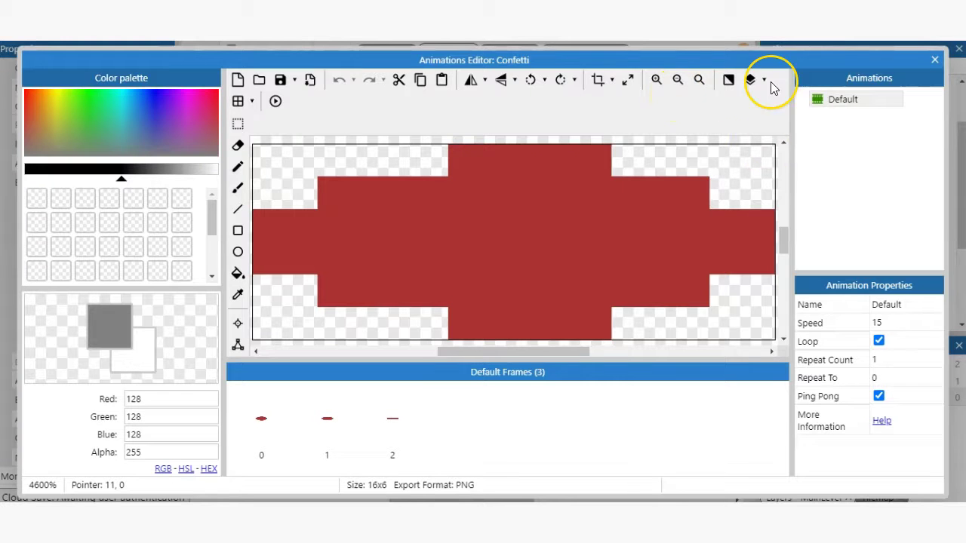
click(935, 60)
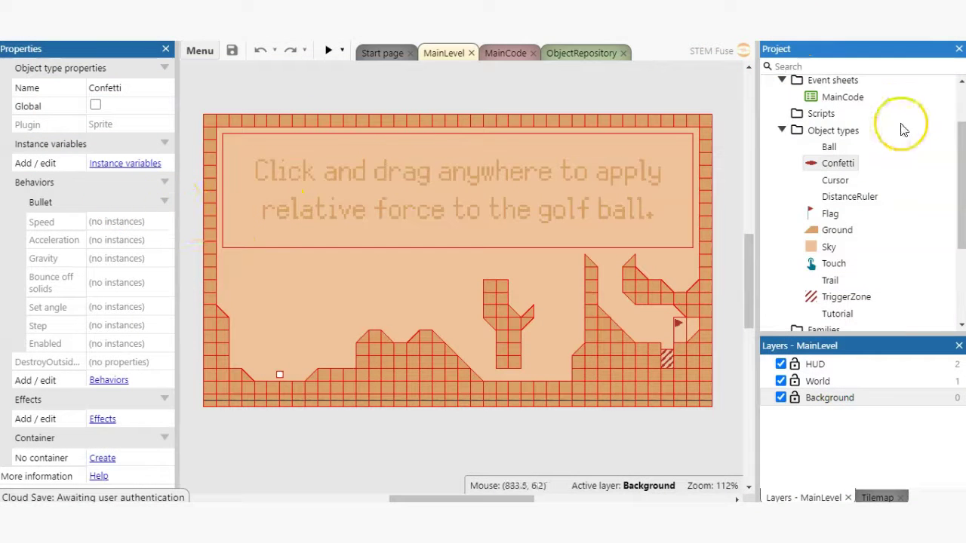
Collapse Confetti's Effects and Container property sections, leaving Behaviors expanded
click(842, 164)
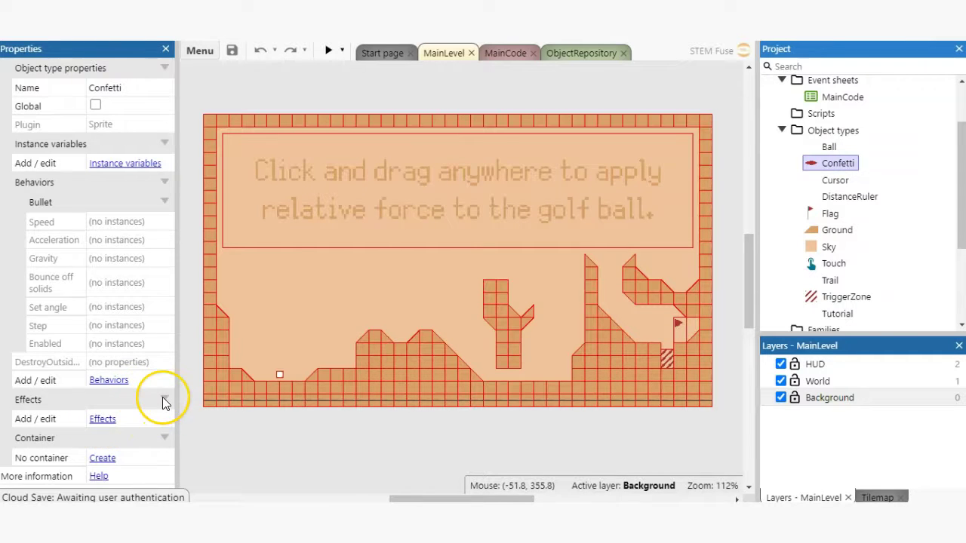
click(163, 399)
click(159, 419)
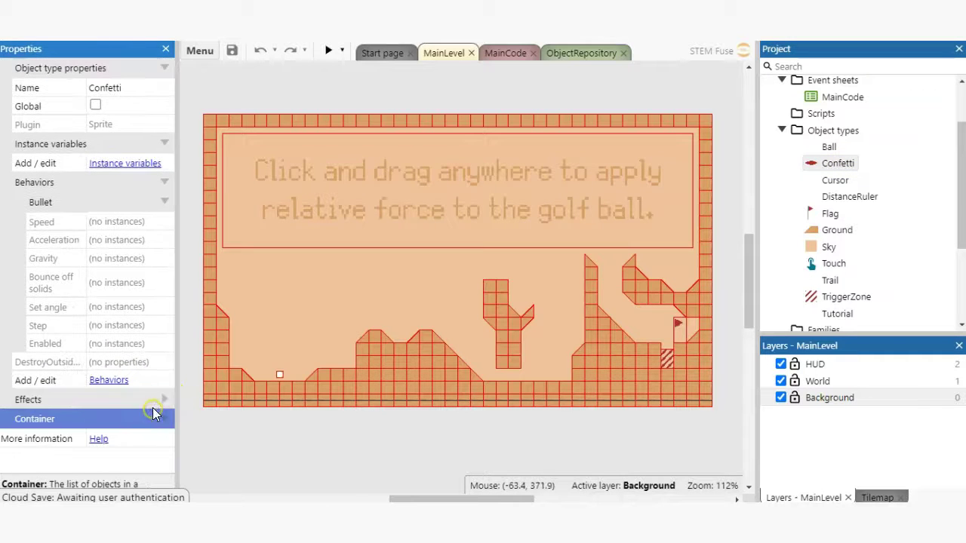
click(165, 183)
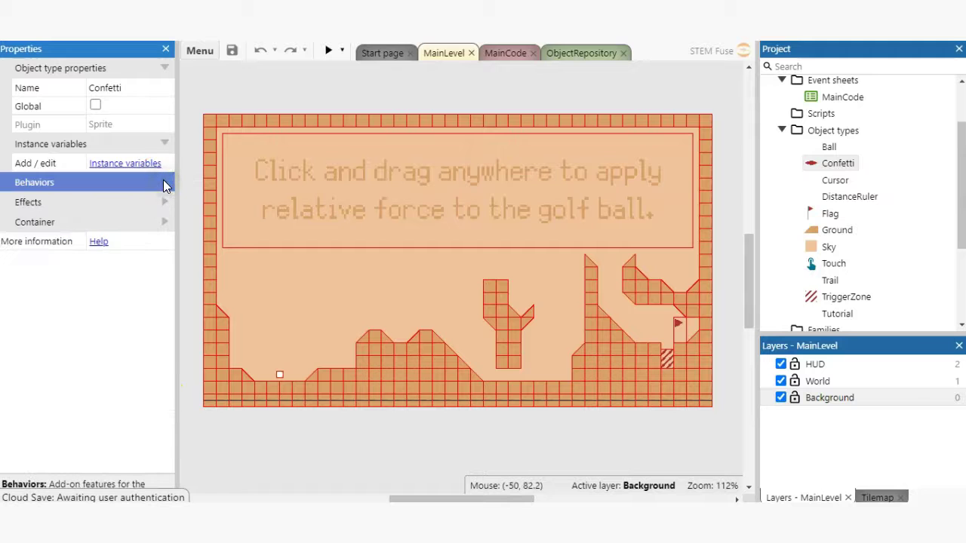
click(165, 184)
click(841, 164)
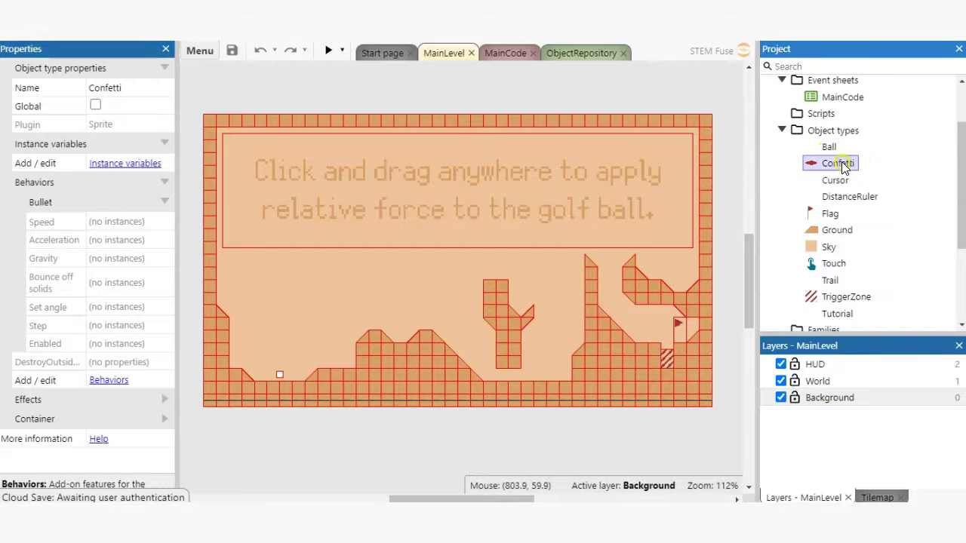
double_click(841, 165)
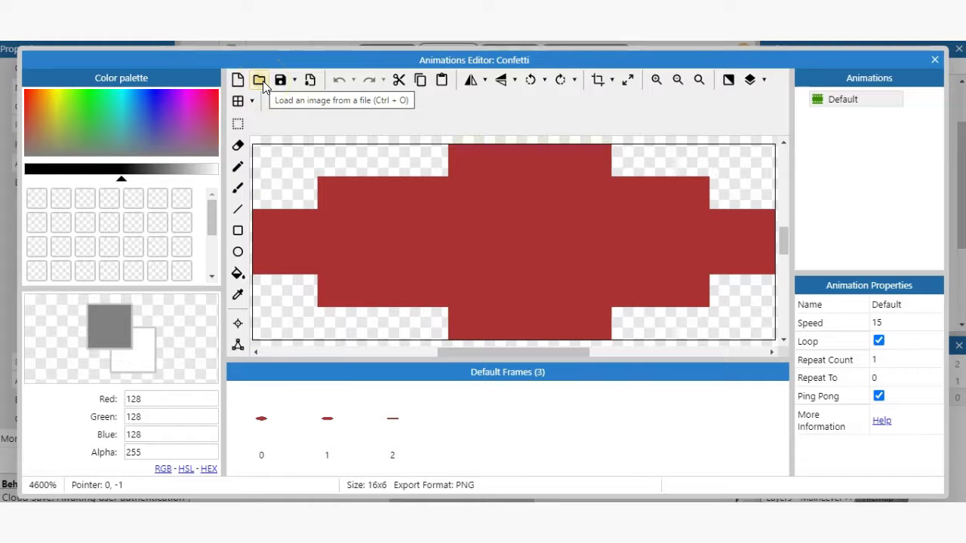
drag(495, 361, 497, 372)
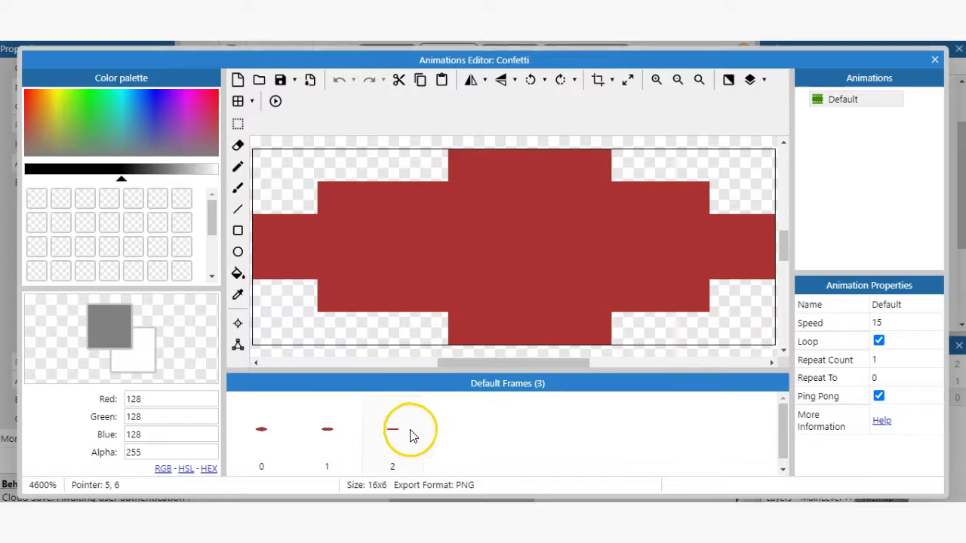
drag(259, 426, 328, 430)
click(384, 427)
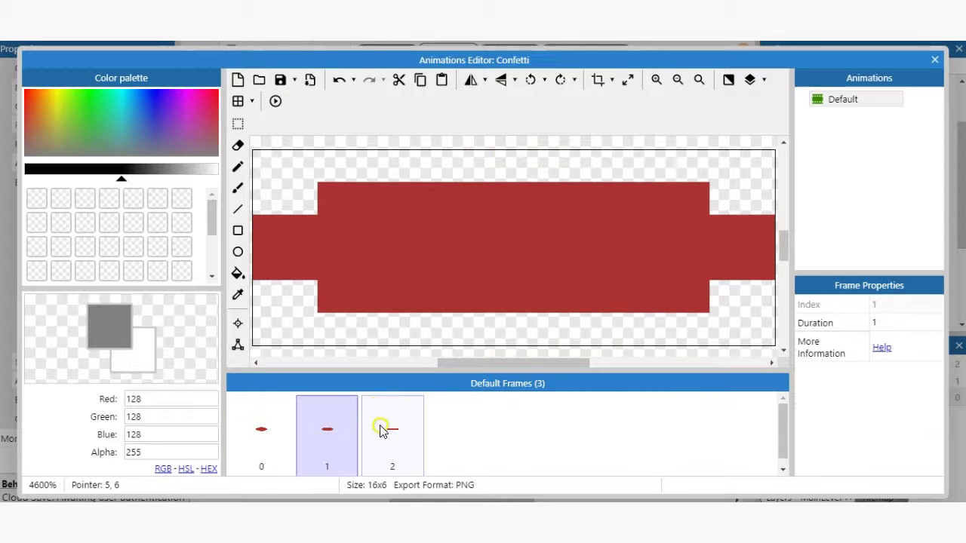
click(259, 430)
click(328, 425)
click(400, 432)
click(259, 424)
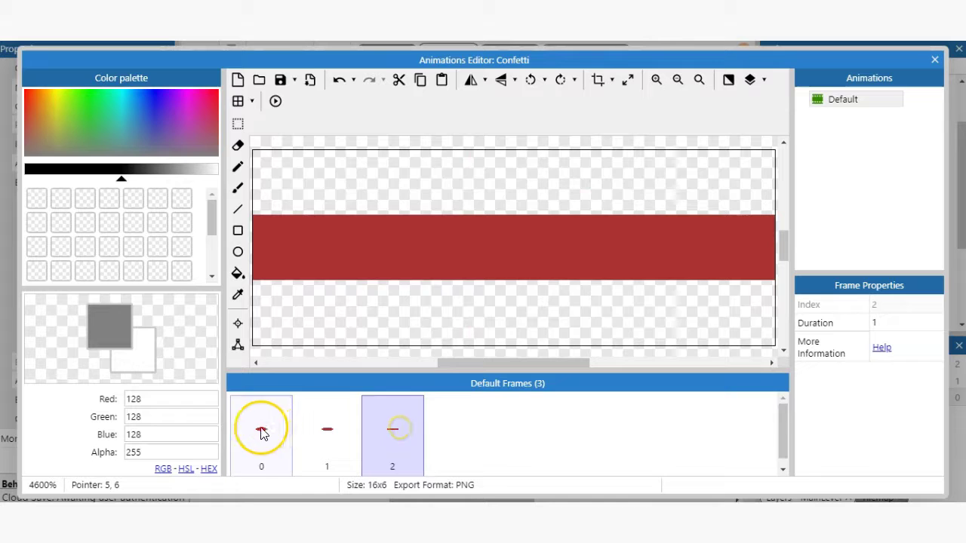
click(317, 431)
click(394, 436)
click(261, 433)
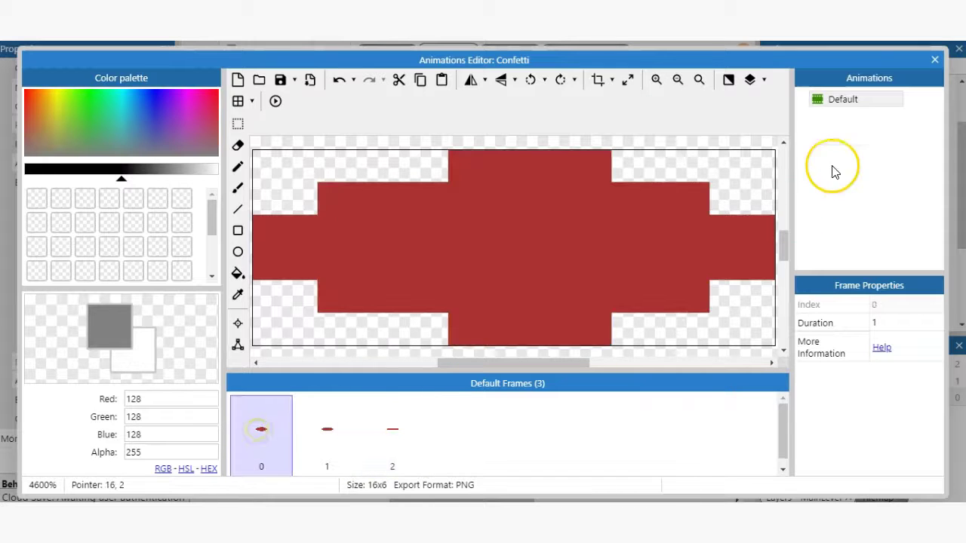
click(843, 99)
right_click(836, 126)
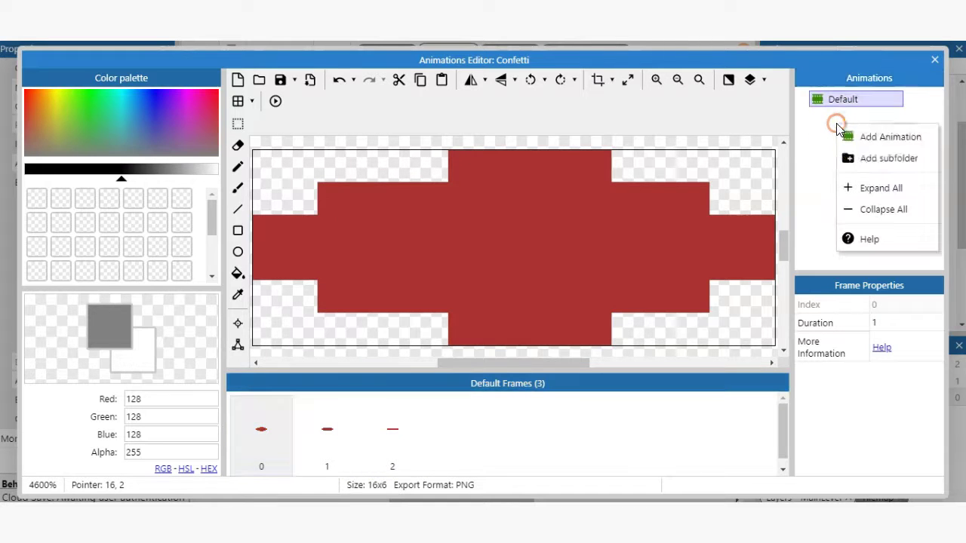
click(817, 138)
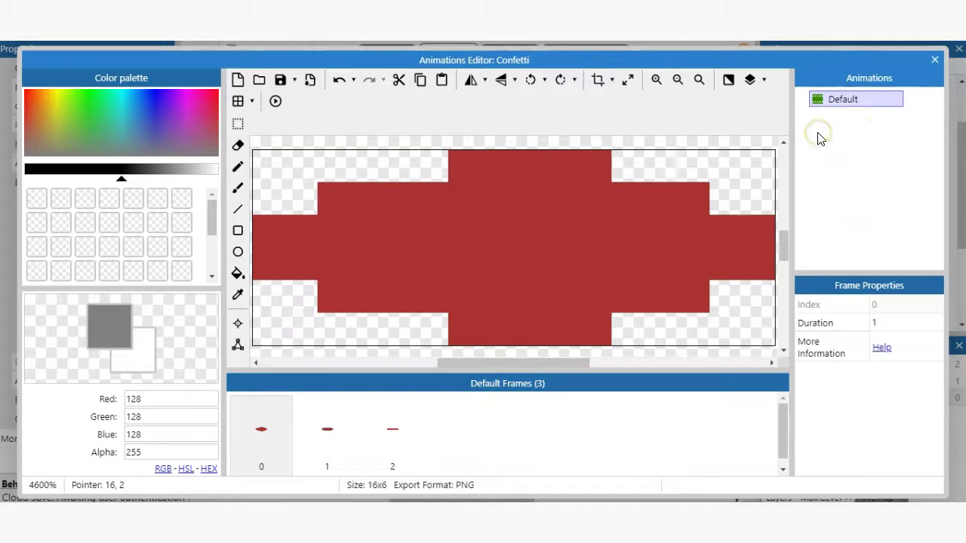
Close the Confetti animation editor, preview the golf game and take two shots with the ball
click(933, 62)
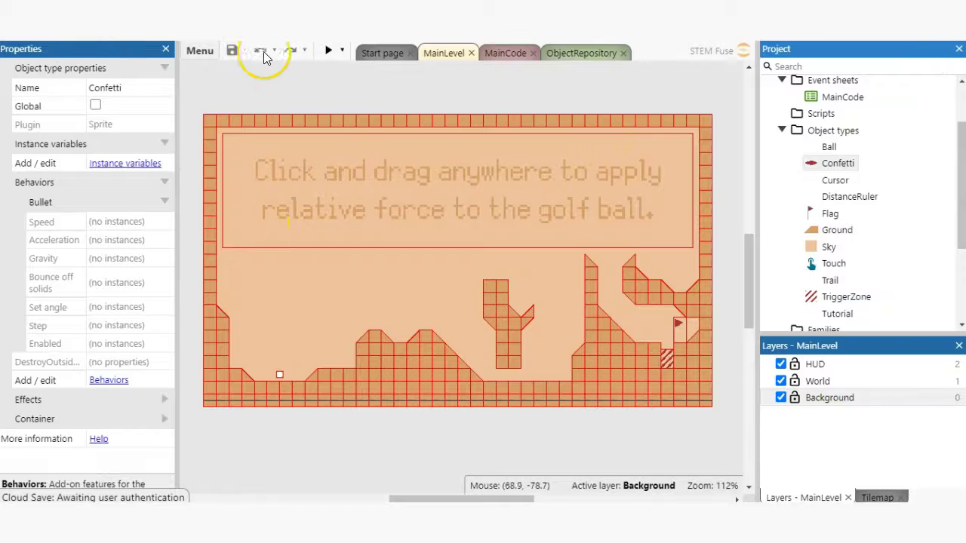
click(327, 51)
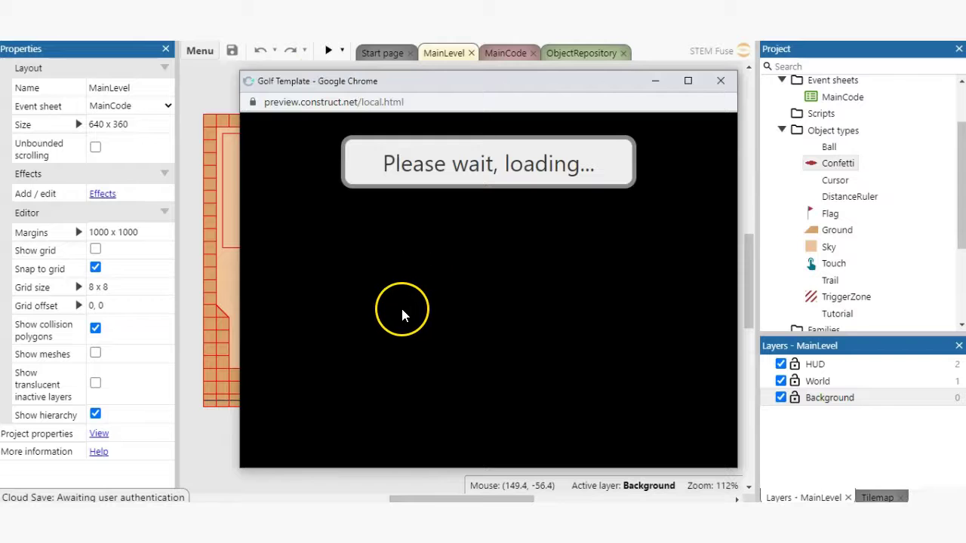
drag(345, 388, 334, 389)
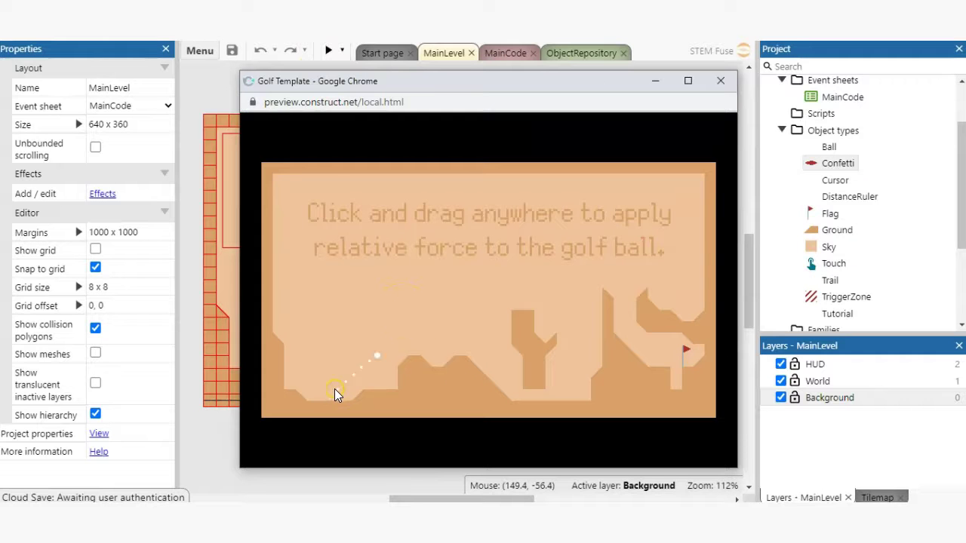
click(394, 295)
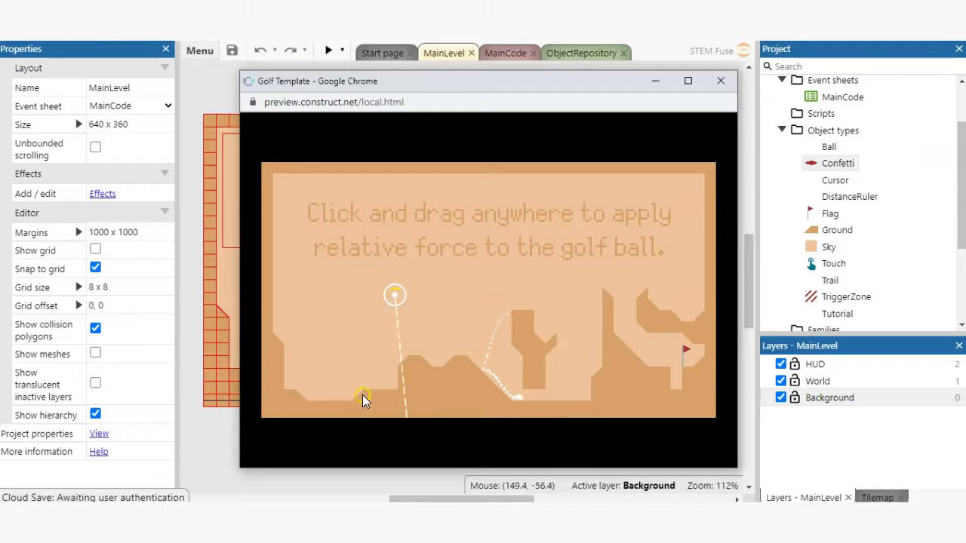
click(721, 81)
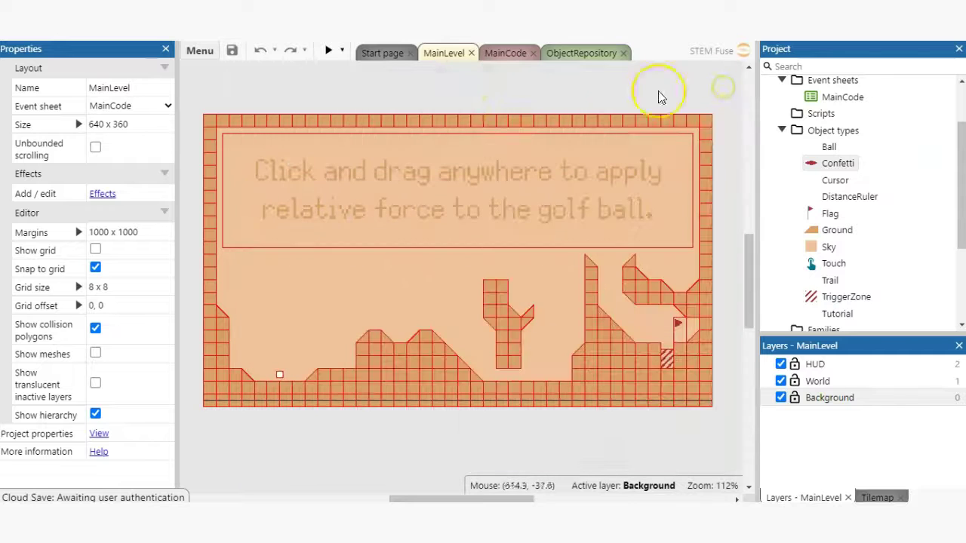
click(340, 53)
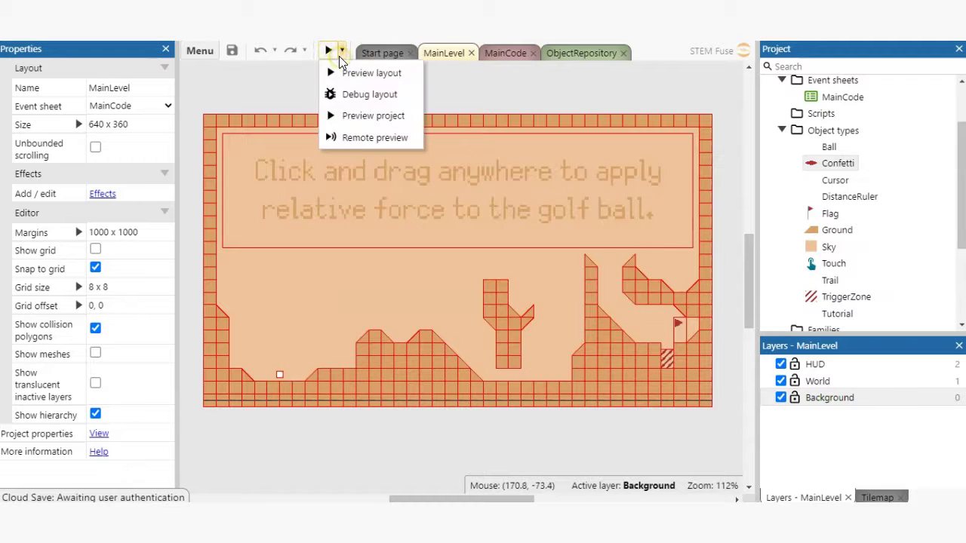
click(357, 138)
click(466, 145)
click(466, 145)
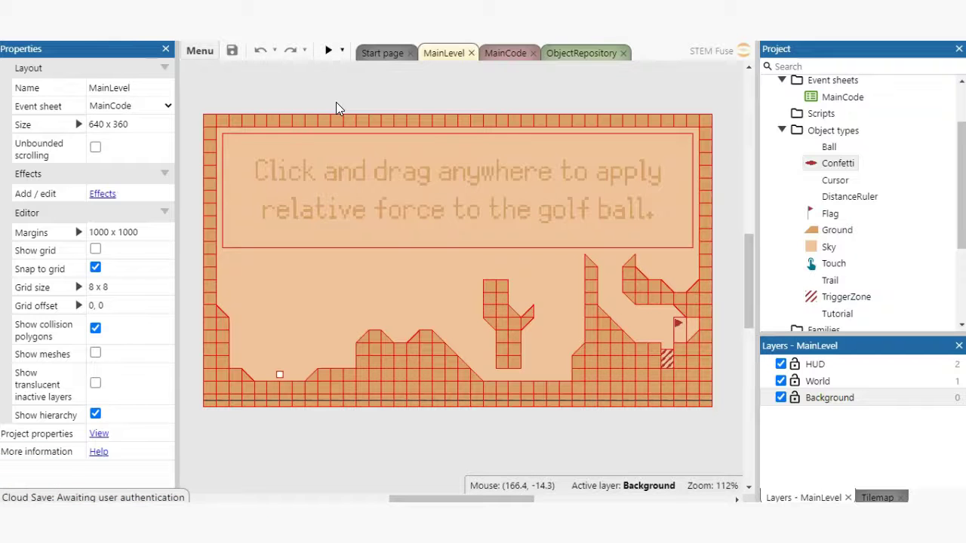
click(200, 53)
mouse_move(212, 90)
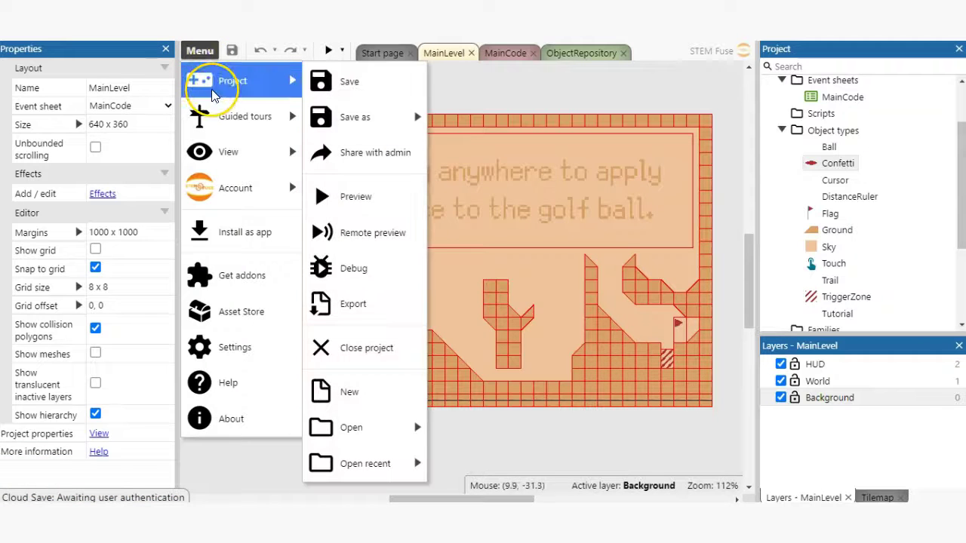
click(353, 304)
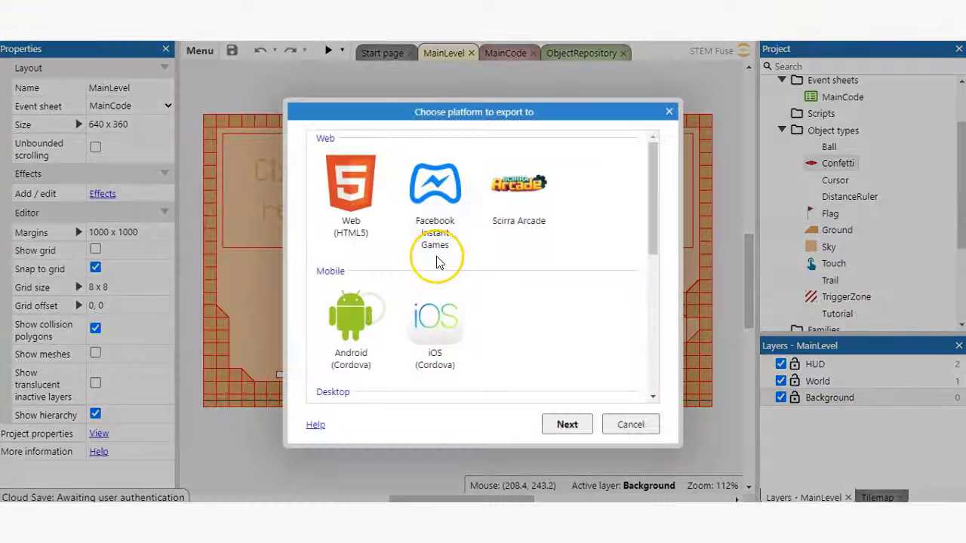
click(376, 207)
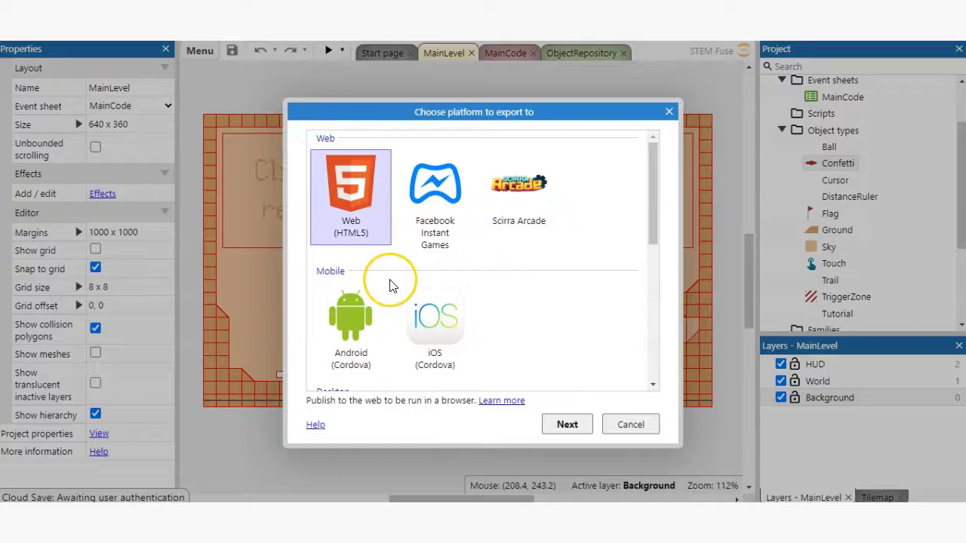
click(400, 234)
scroll(366, 256, down, 1)
click(361, 276)
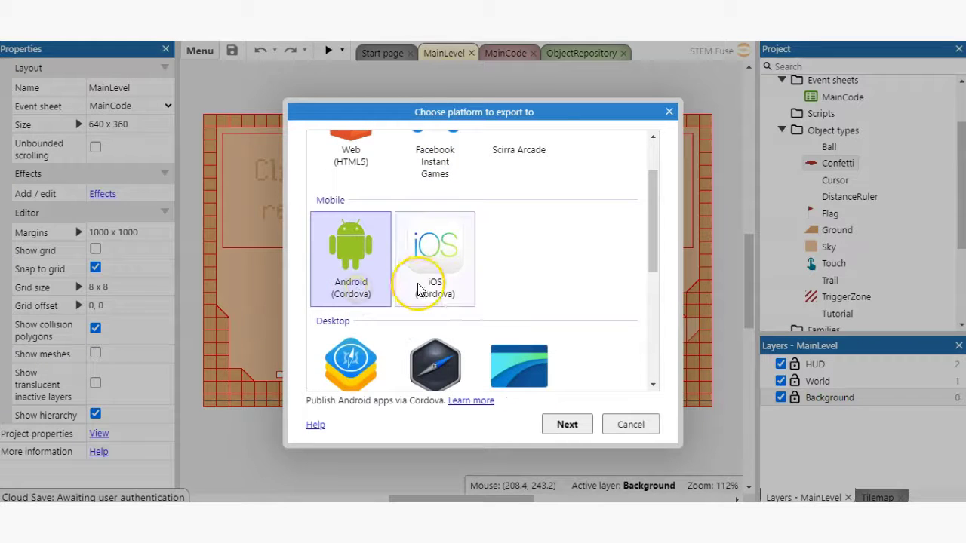
scroll(382, 286, down, 2)
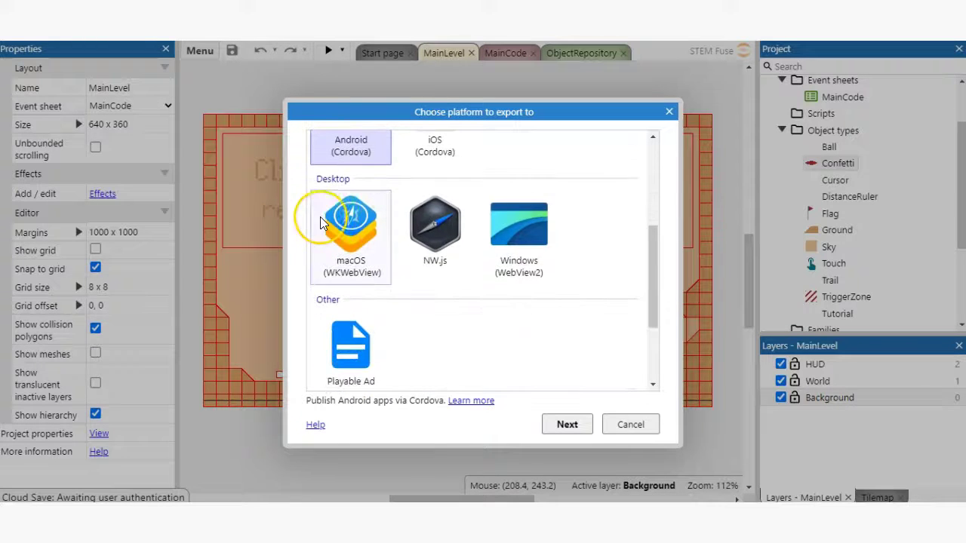
scroll(320, 220, down, 3)
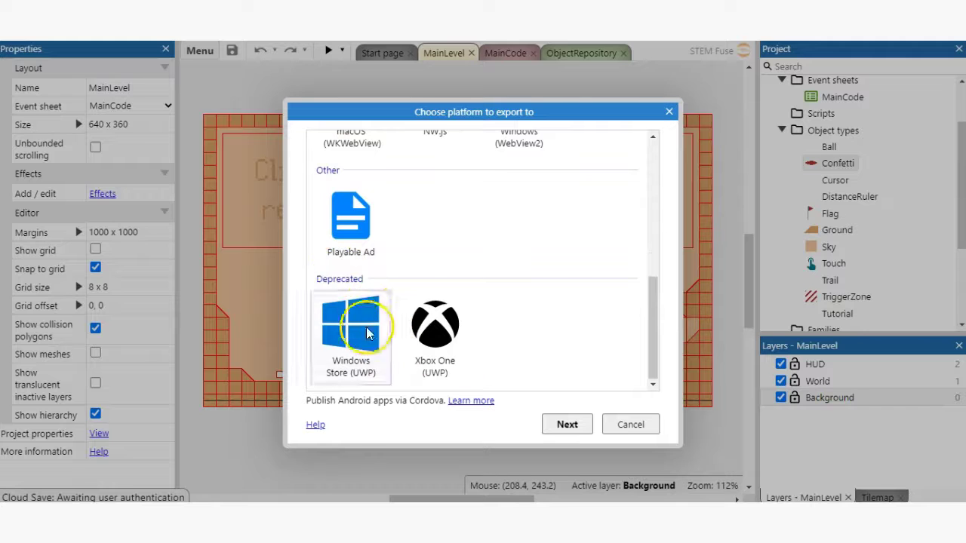
click(626, 424)
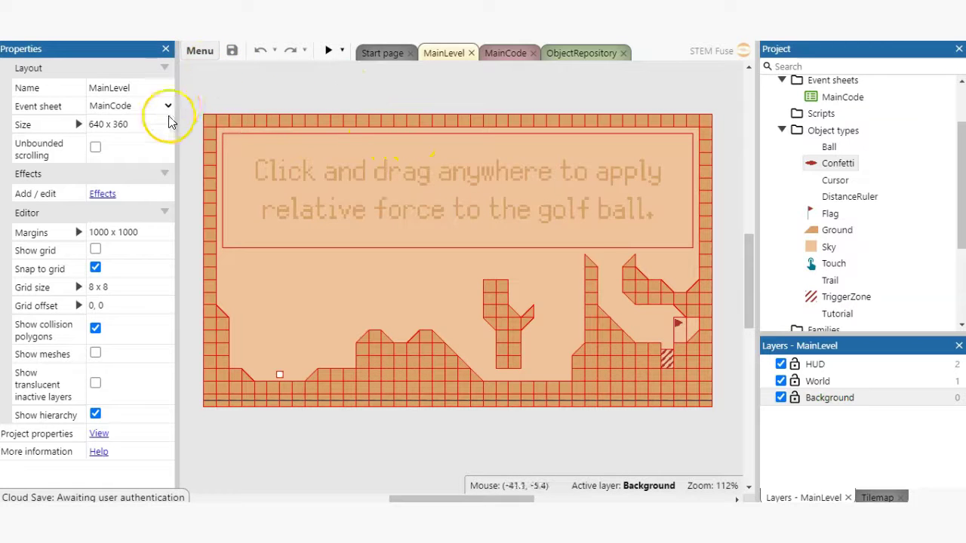
Open the cloud Save As dialog from the Project menu and close it without saving
click(198, 53)
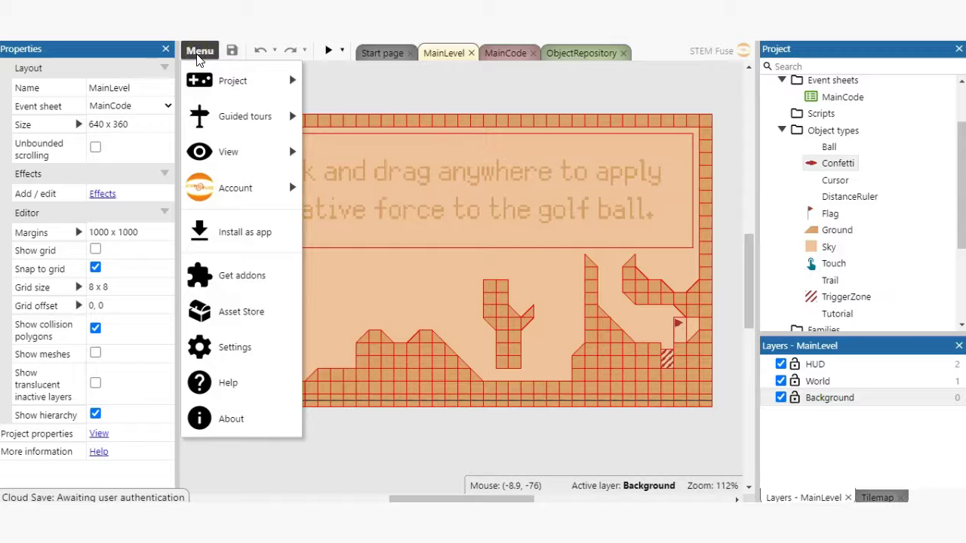
mouse_move(210, 81)
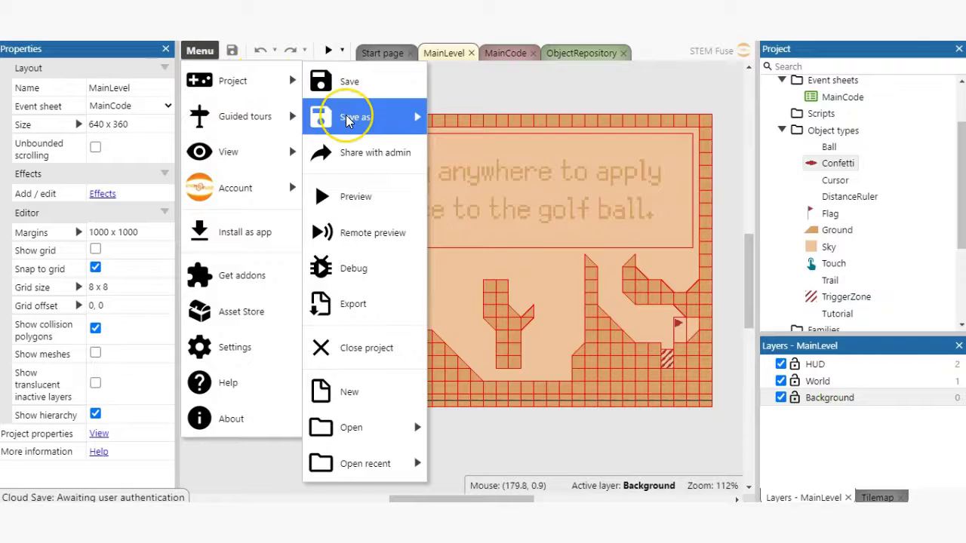
mouse_move(348, 121)
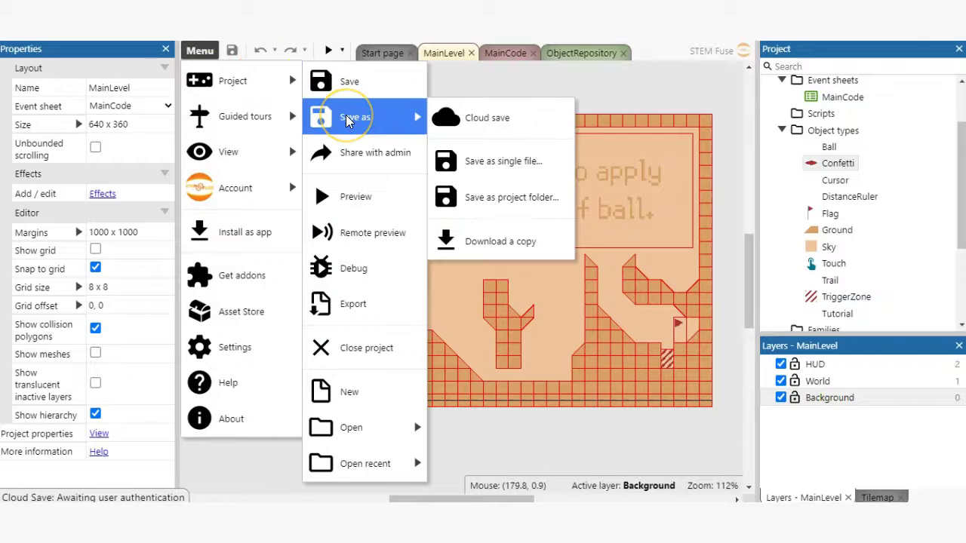
click(512, 83)
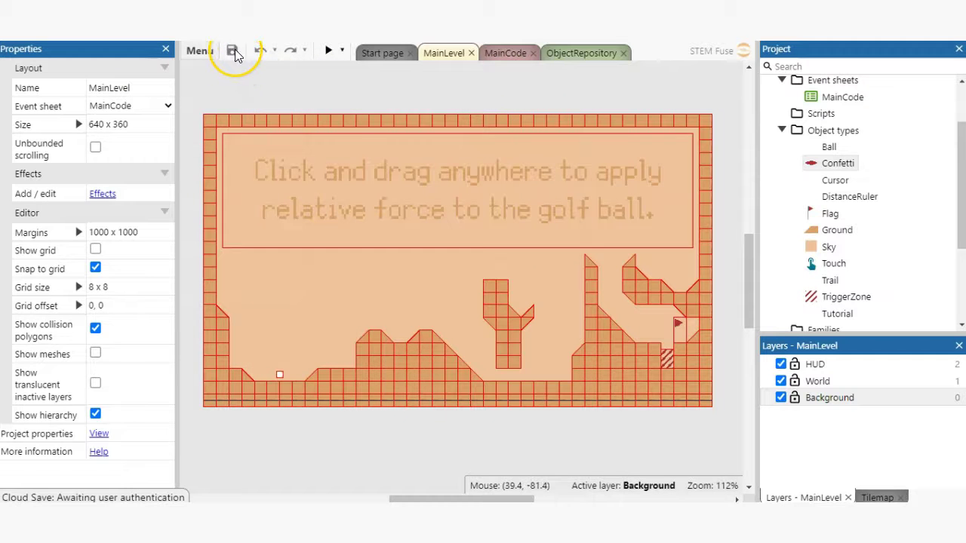
click(203, 51)
click(232, 82)
click(385, 121)
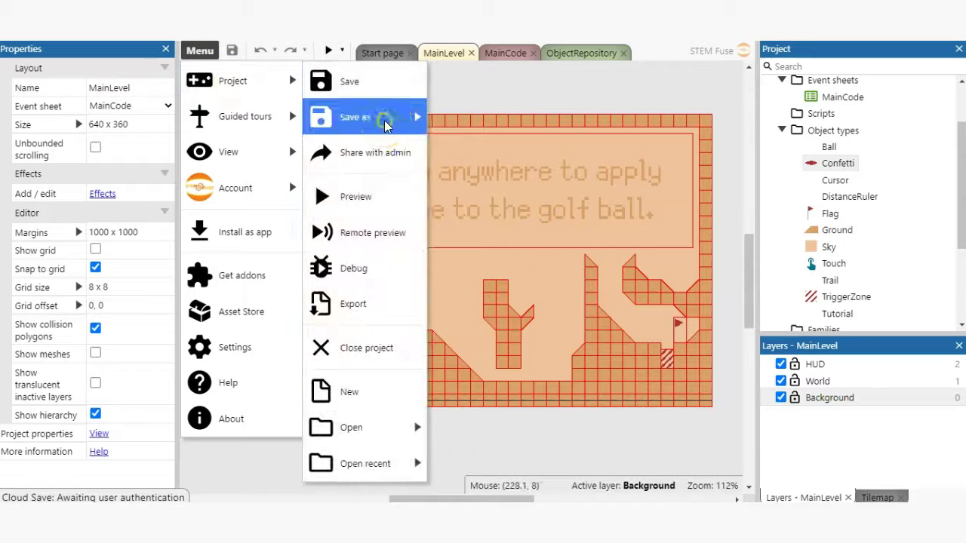
click(490, 121)
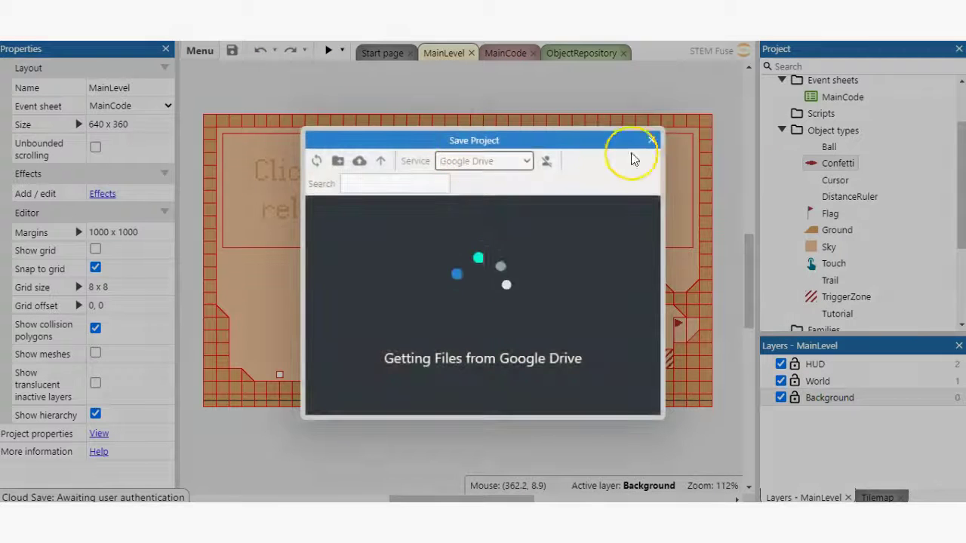
click(651, 140)
Save the Golf Template project as a single .c3p file
click(201, 50)
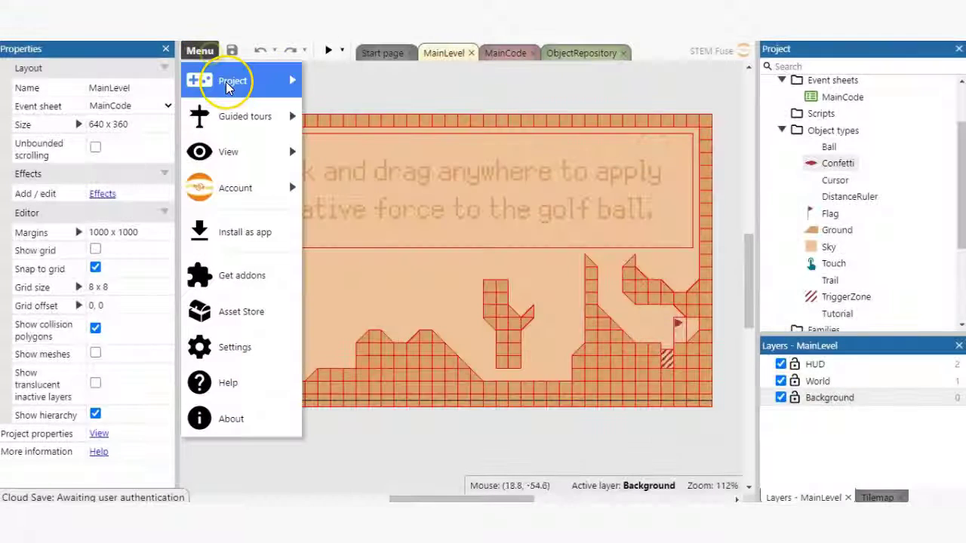
click(229, 86)
click(383, 118)
click(510, 164)
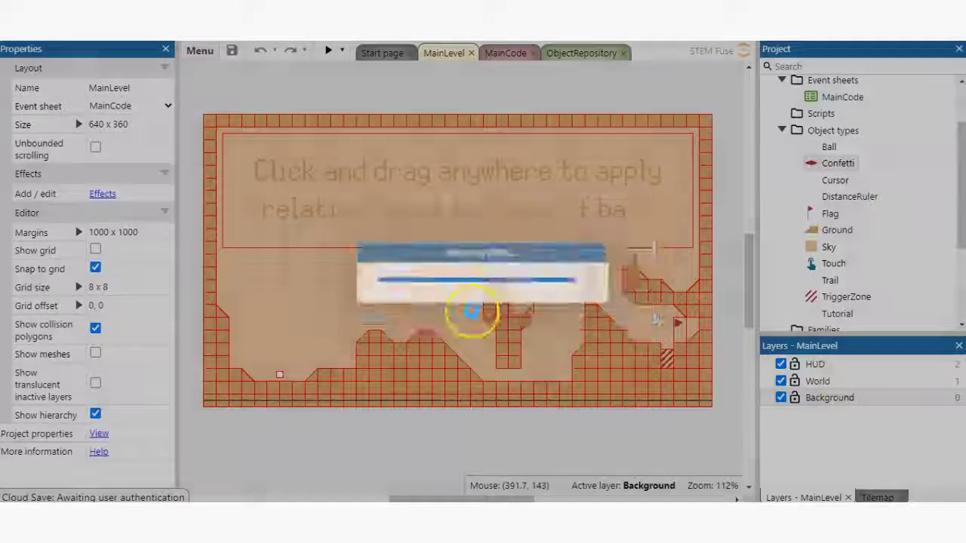
click(954, 486)
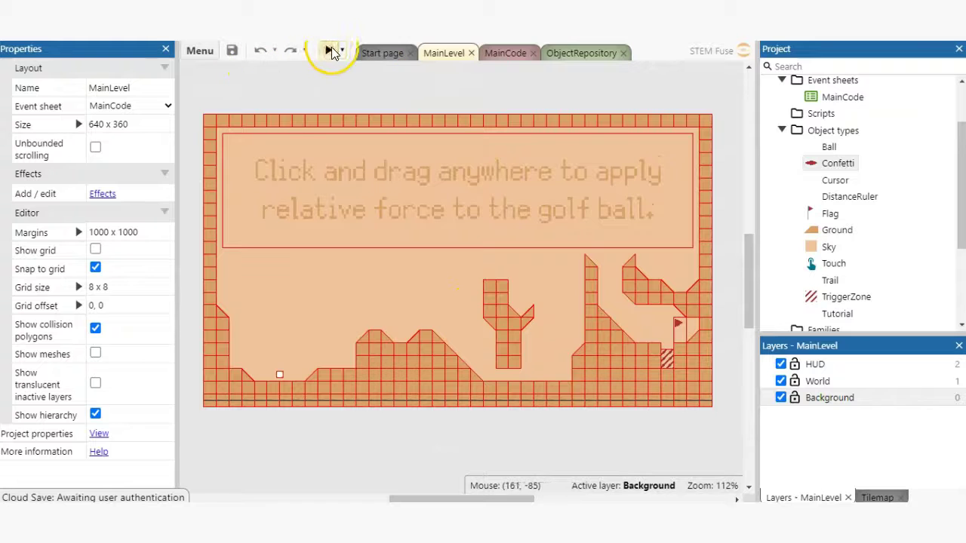
Download a copy of the project and confirm with OK
click(200, 50)
mouse_move(215, 97)
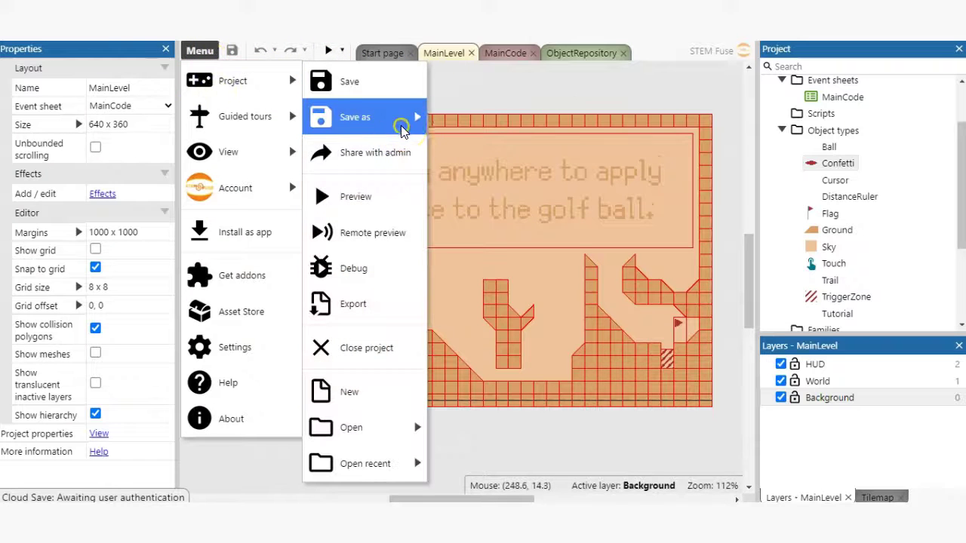
mouse_move(400, 128)
click(532, 240)
click(448, 303)
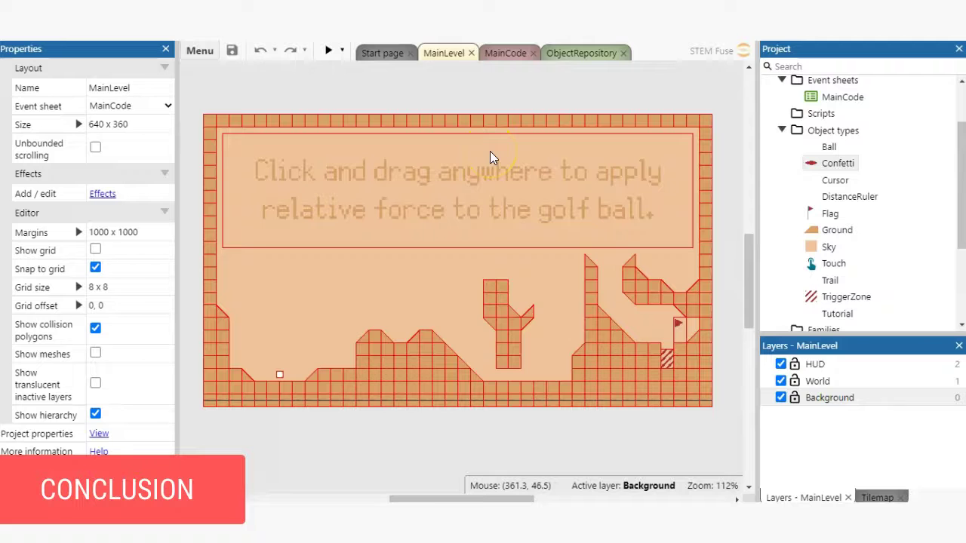
Preview the golf level and take three shots until the ball drops in the flag's hole, setting off confetti
click(328, 50)
drag(364, 330, 290, 402)
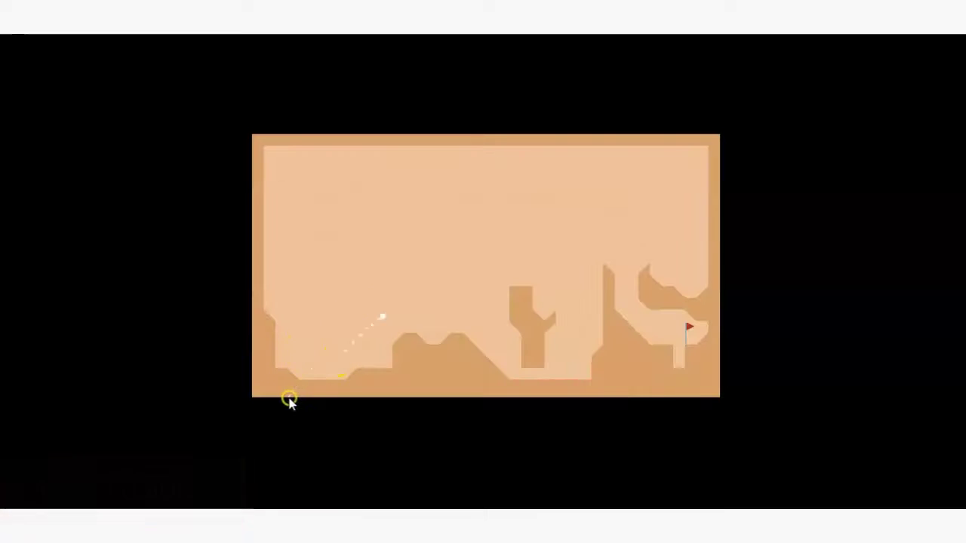
drag(540, 292, 553, 323)
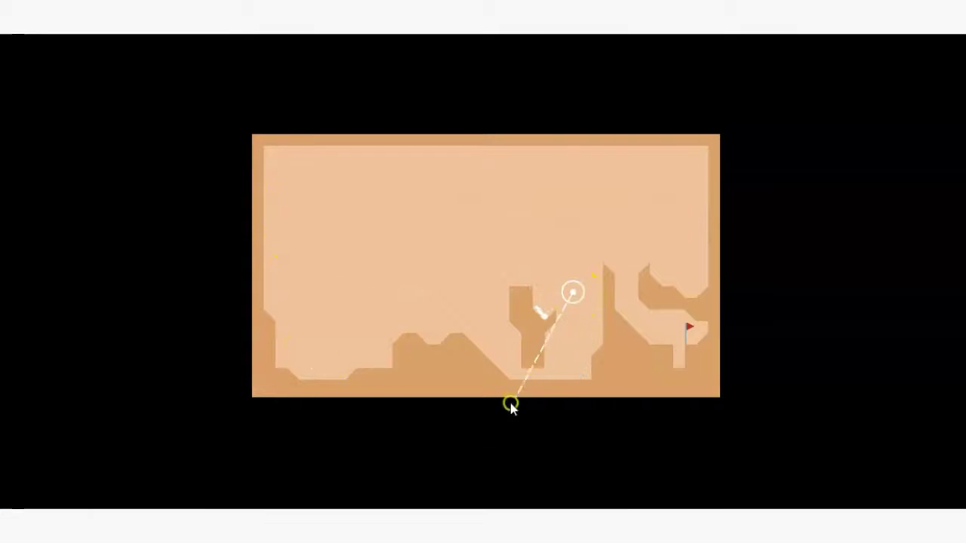
drag(511, 407, 536, 442)
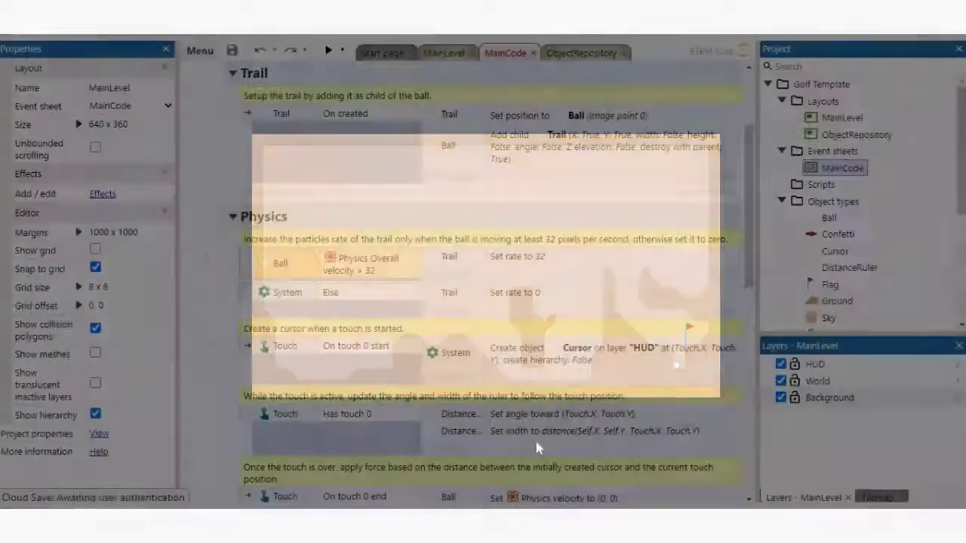
Browse the event sheet, selecting the ruler's set-angle-toward-touch action and event 11's Else condition
scroll(452, 169, down, 5)
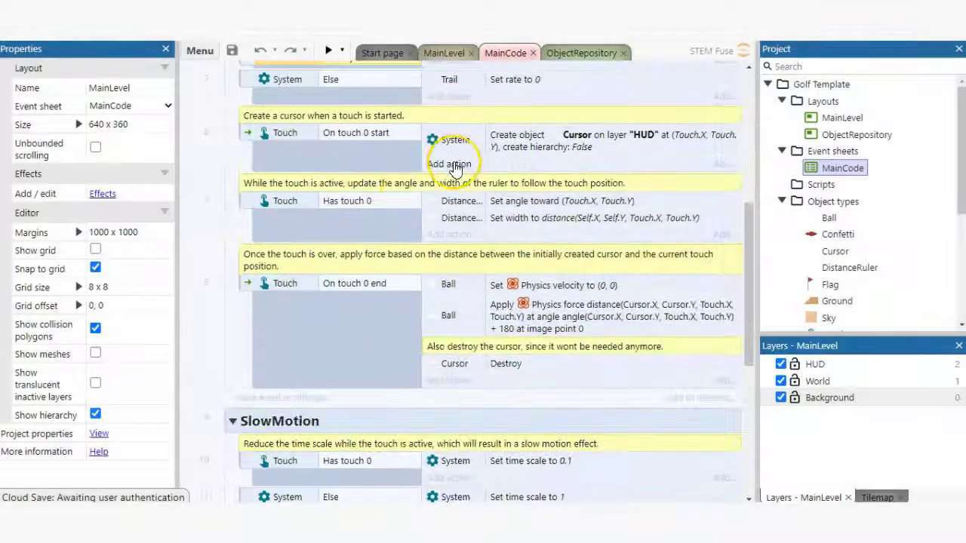
click(473, 202)
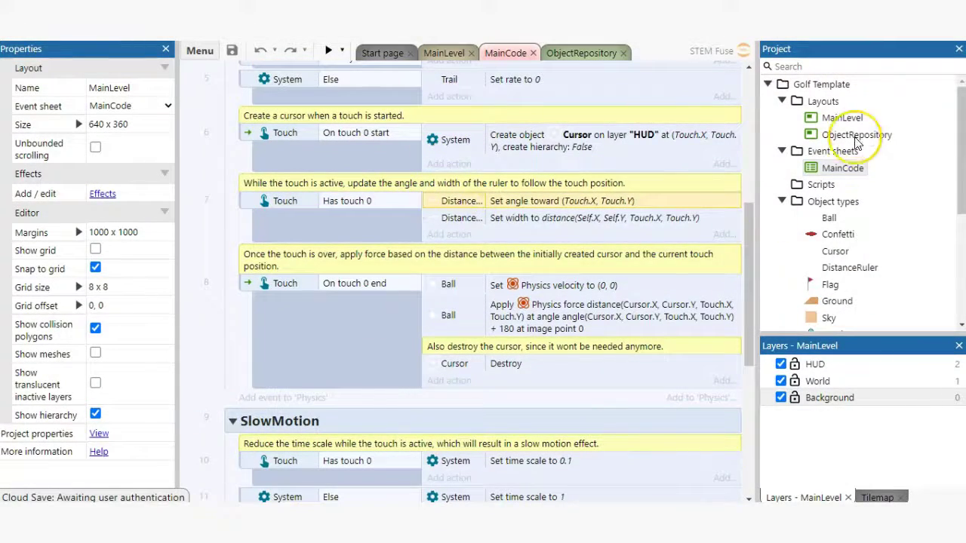
scroll(453, 241, down, 5)
click(370, 270)
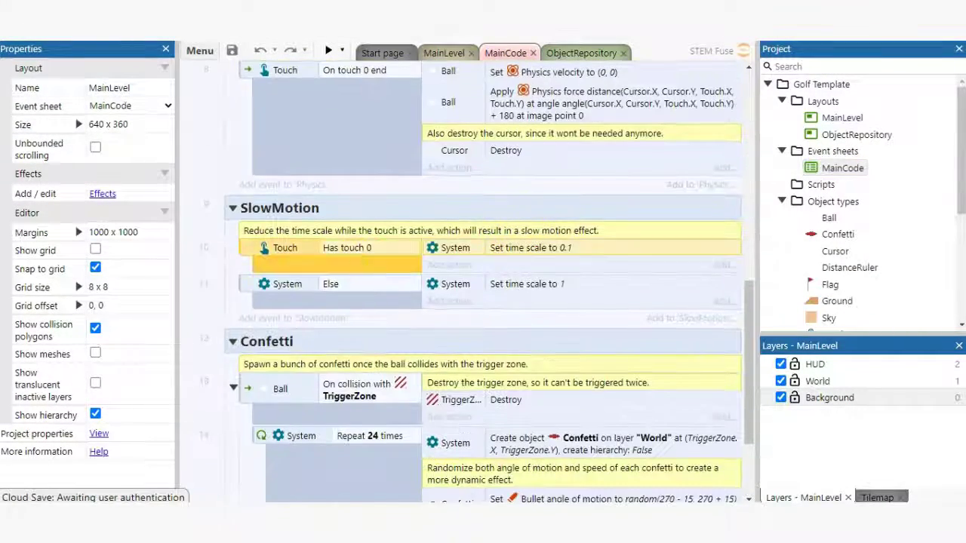
click(368, 286)
Open the MainLevel layout, then the Confetti sprite's animations, and view frames 1 and 0
double_click(842, 118)
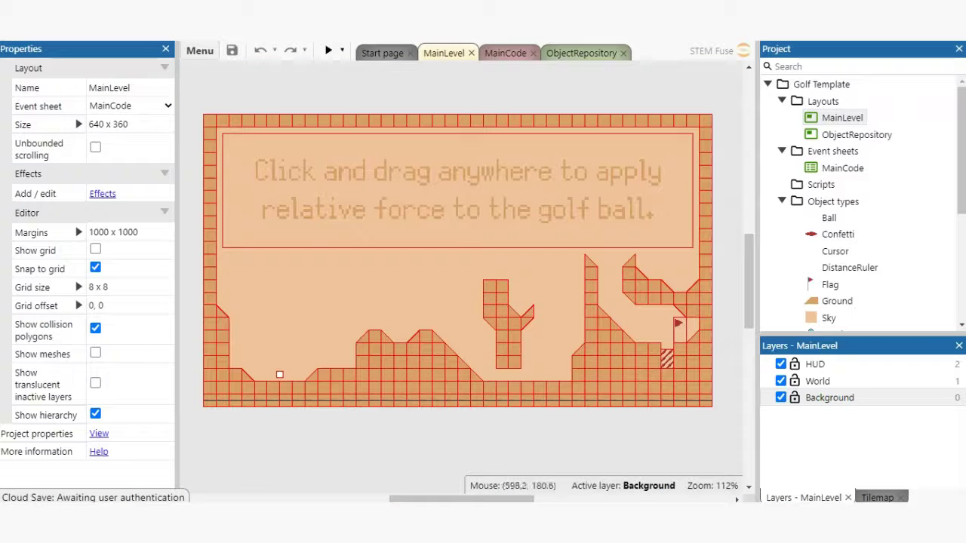
double_click(837, 234)
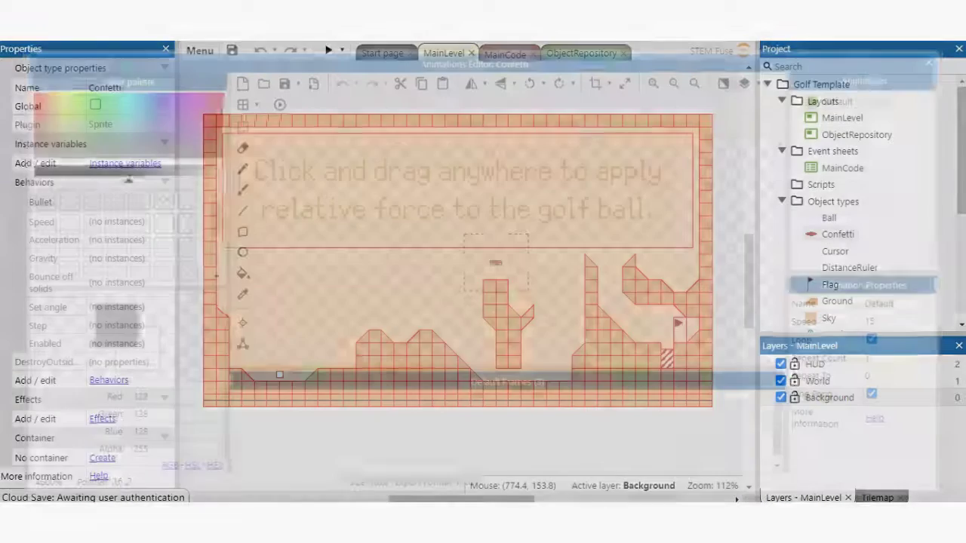
click(327, 429)
click(261, 429)
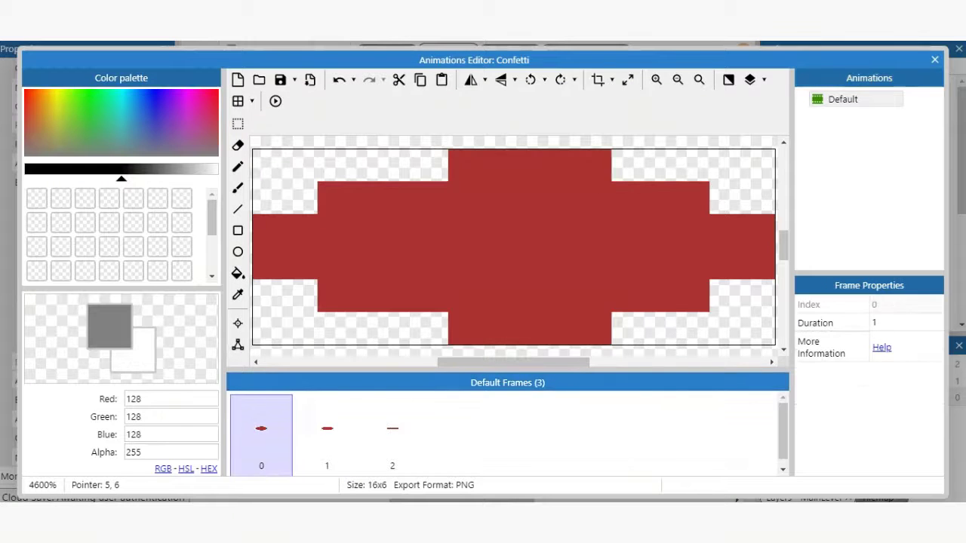